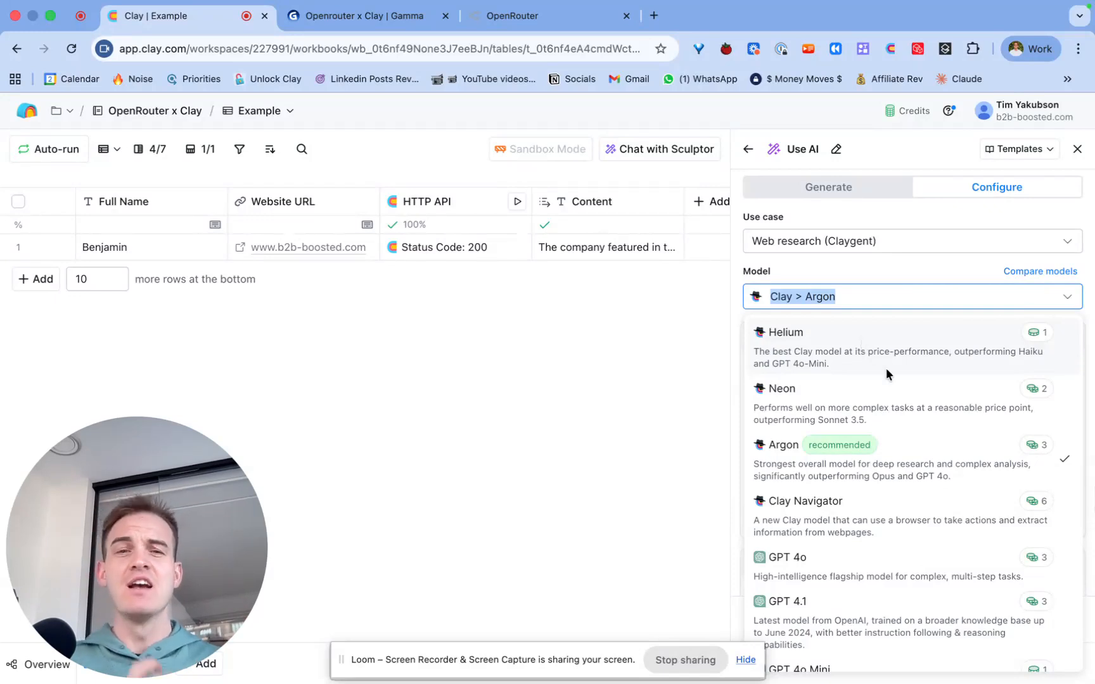
- Examine the AI models and their credit costs offered in the Use AI model list
{"action": "scroll", "coordinate": [902, 409], "scroll_direction": "down", "scroll_amount": 3}
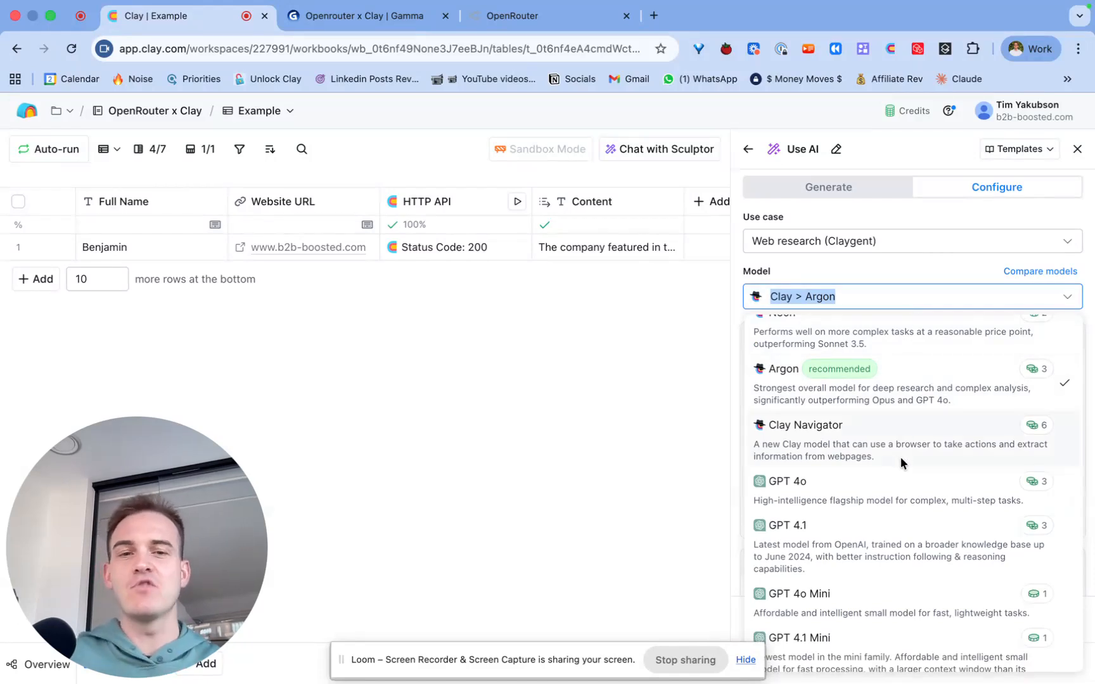
{"action": "scroll", "coordinate": [885, 533], "scroll_direction": "down", "scroll_amount": 1}
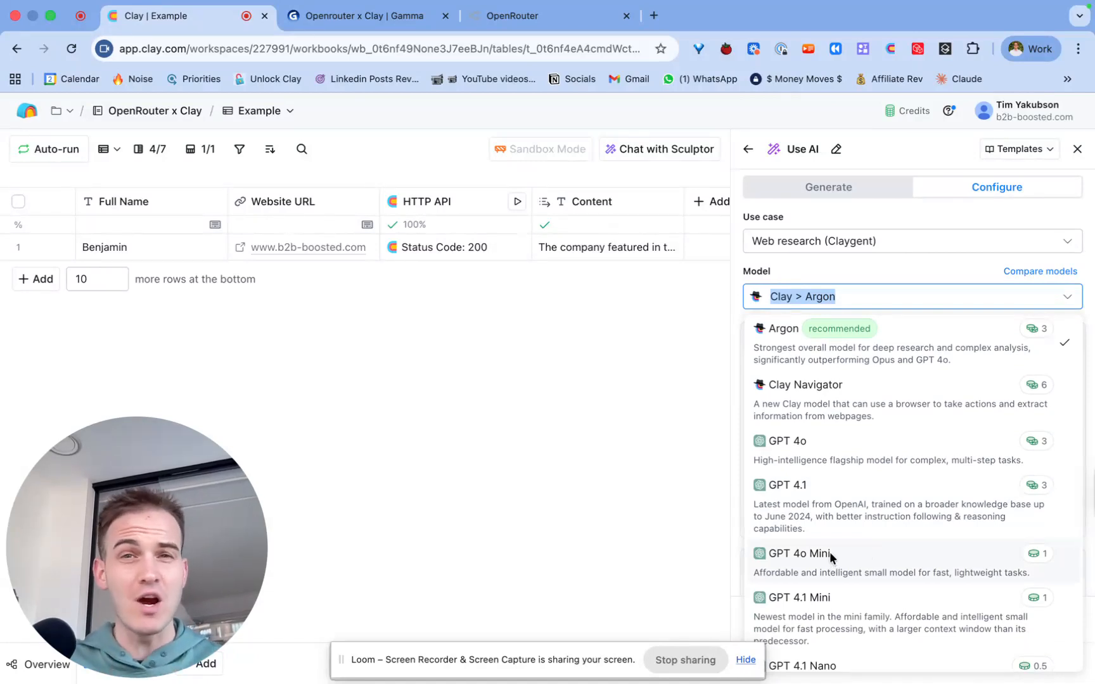
{"action": "scroll", "coordinate": [830, 550], "scroll_direction": "down", "scroll_amount": 8}
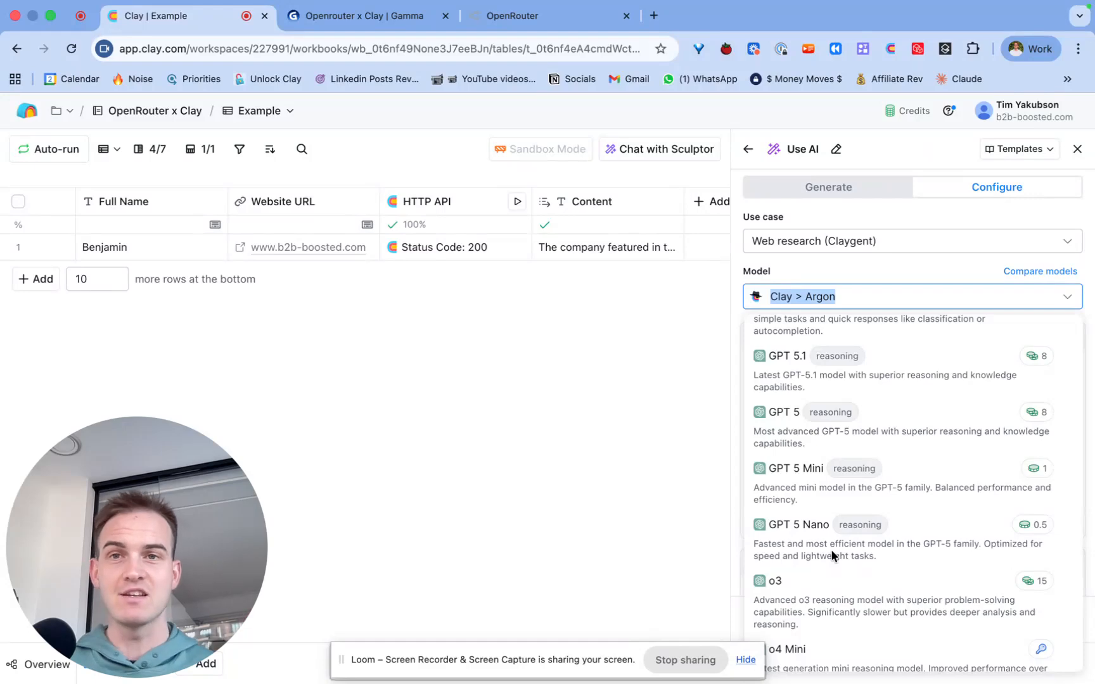
- Switch to the OpenRouter site and look over its featured models, usage statistics and getting-started steps
{"action": "left_click", "coordinate": [501, 39]}
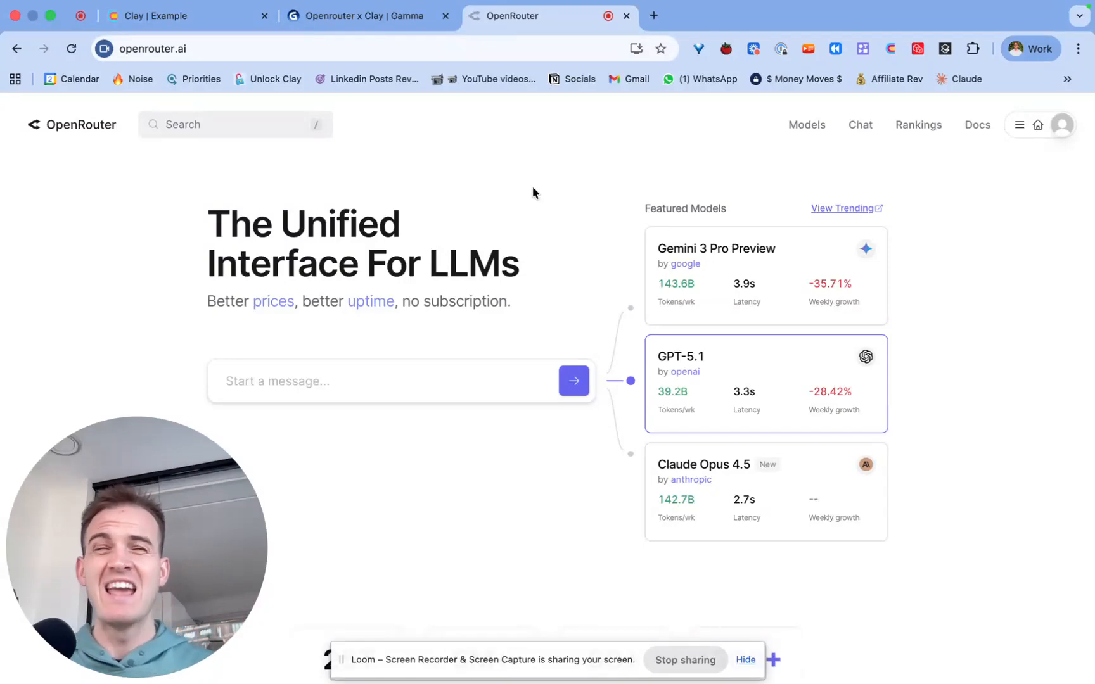
{"action": "scroll", "coordinate": [544, 263], "scroll_direction": "down", "scroll_amount": 9}
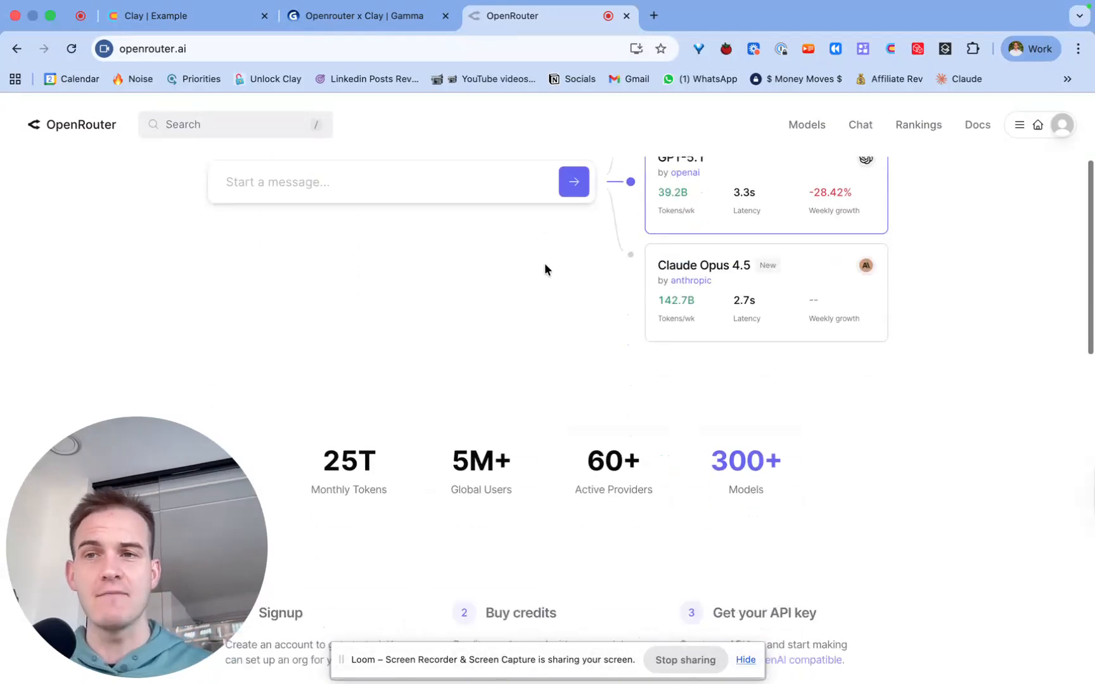
{"action": "scroll", "coordinate": [545, 263], "scroll_direction": "up", "scroll_amount": 3}
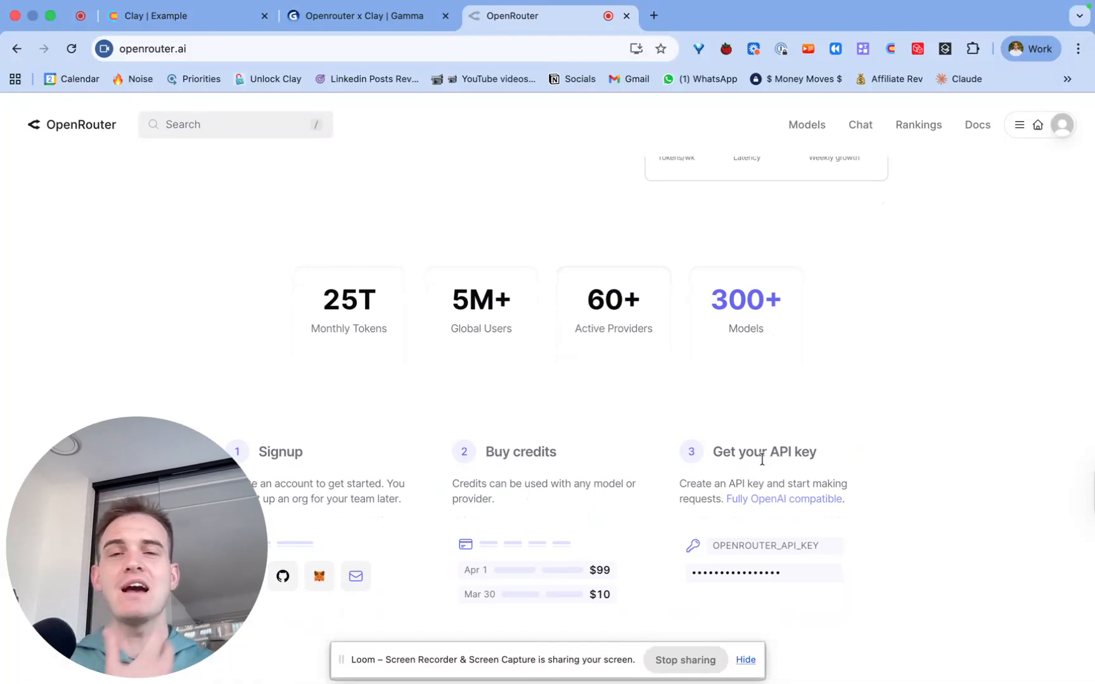
- Return to the Clay table and close the Use AI configuration
{"action": "left_click", "coordinate": [211, 19]}
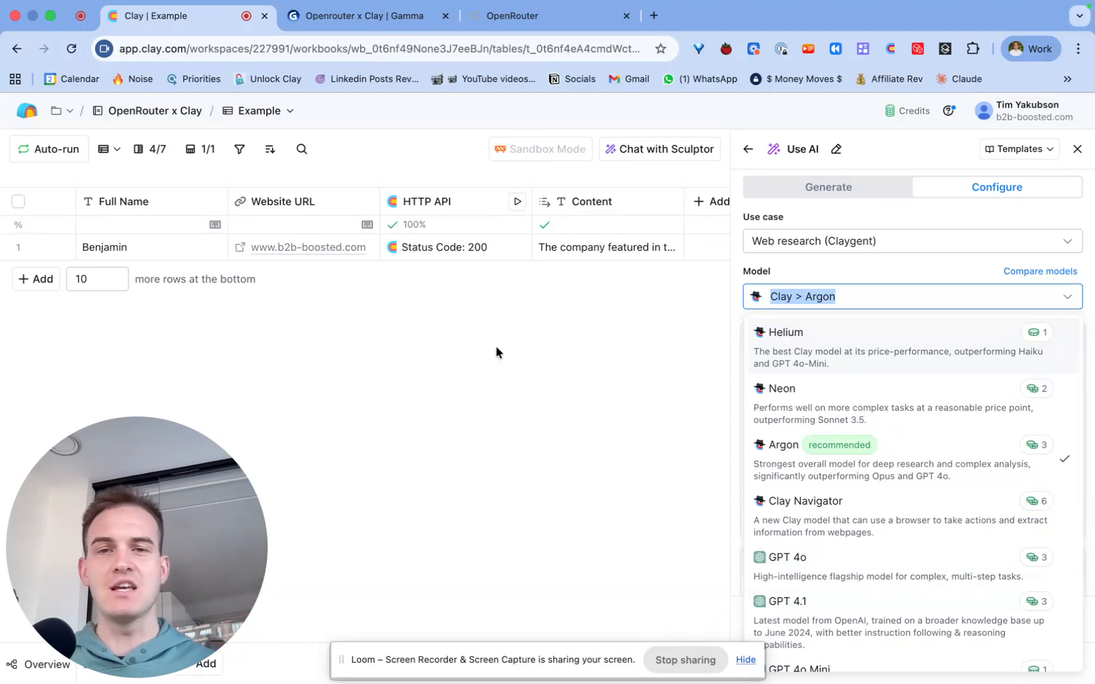
{"action": "left_click", "coordinate": [1078, 151]}
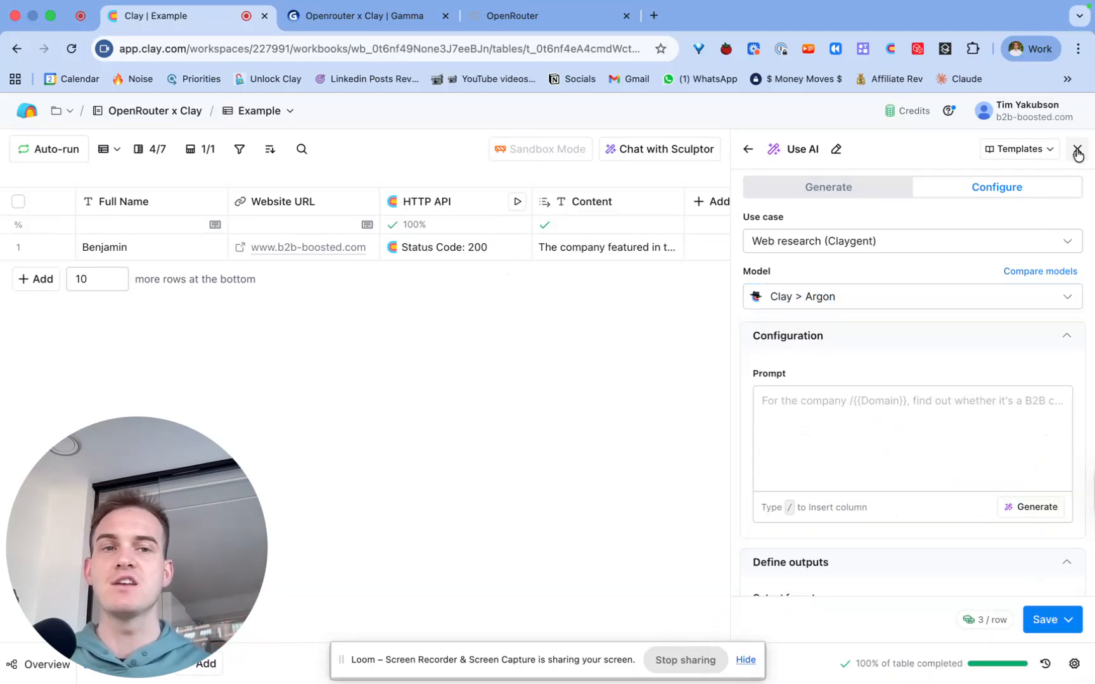
{"action": "left_click", "coordinate": [1077, 150]}
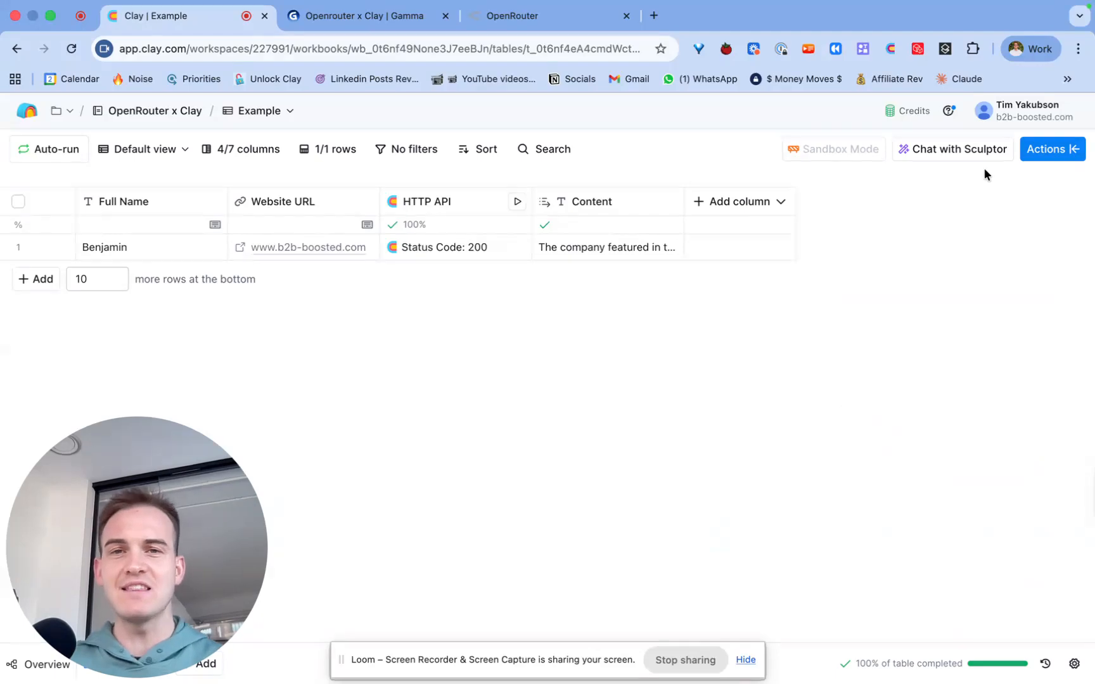
- Switch to the Gamma guide and review the HTTP API setup instructions, including the POST method, endpoint, body and headers
{"action": "left_click", "coordinate": [346, 16]}
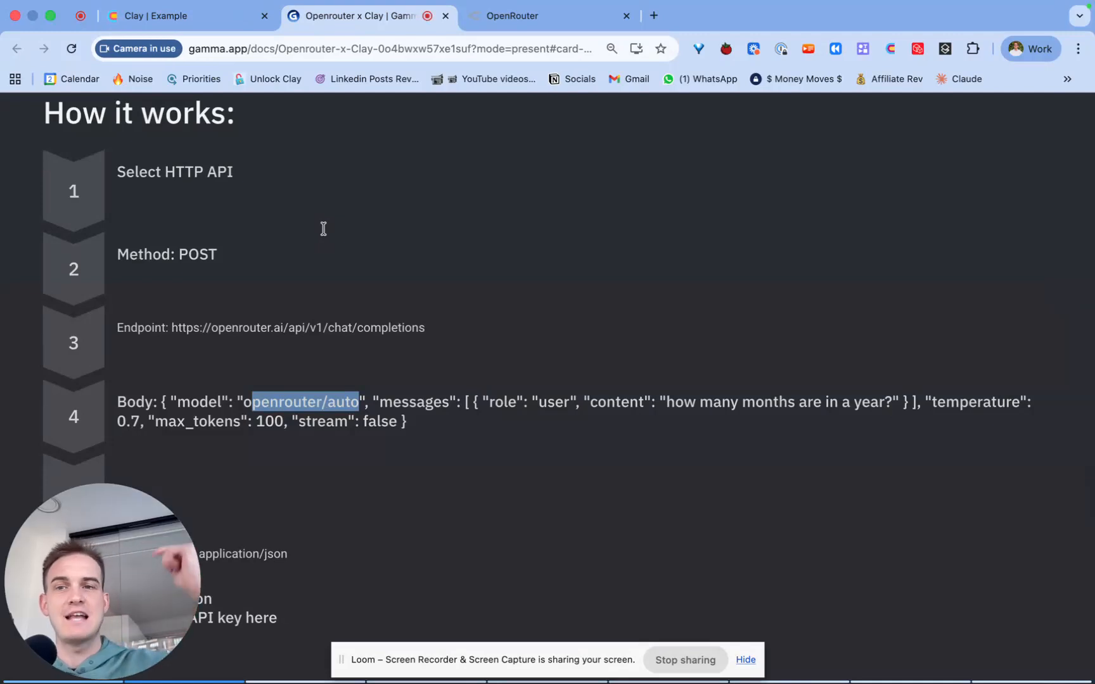
{"action": "left_click", "coordinate": [235, 173]}
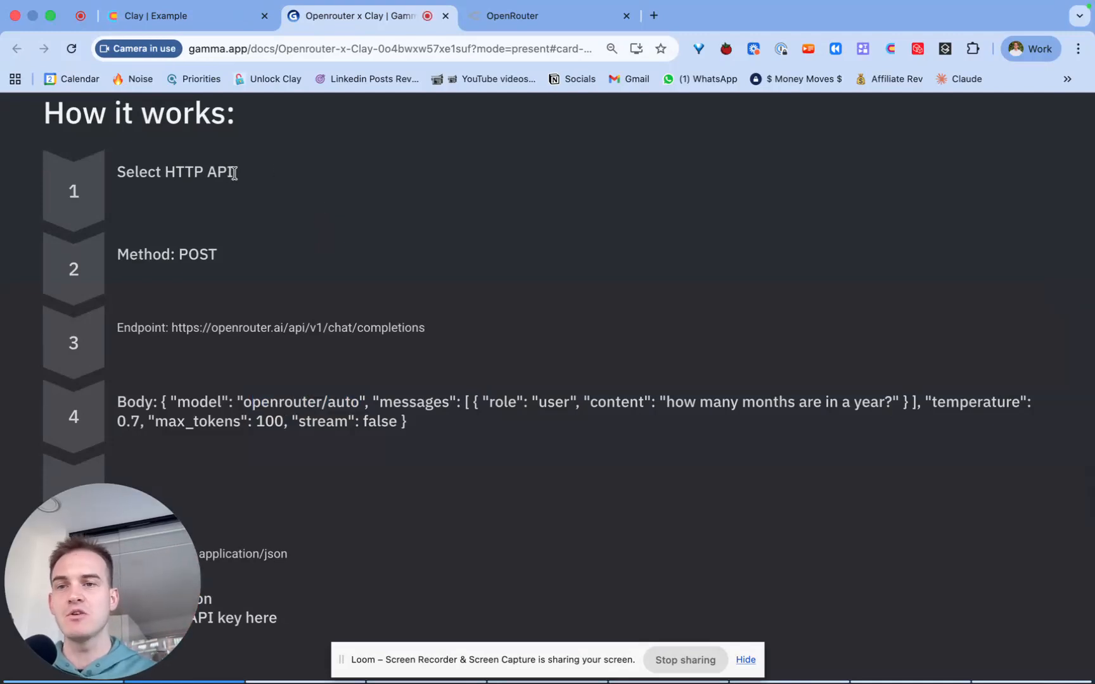
{"action": "left_click_drag", "start_coordinate": [235, 172], "coordinate": [165, 173]}
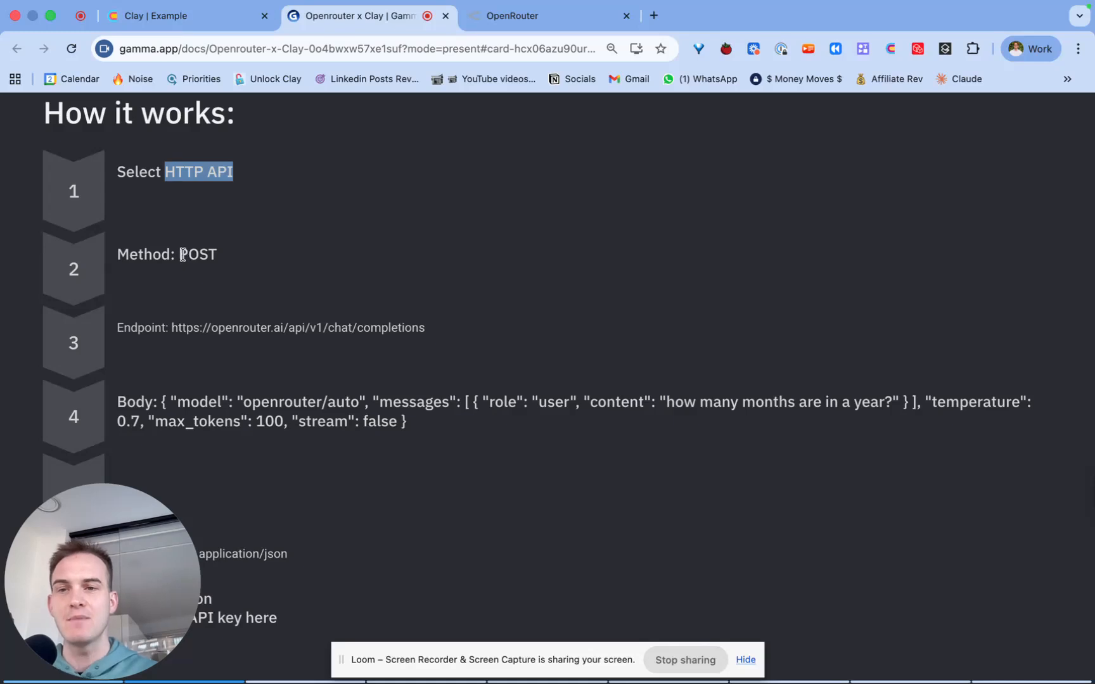
{"action": "left_click_drag", "start_coordinate": [180, 255], "coordinate": [219, 255]}
{"action": "left_click_drag", "start_coordinate": [172, 327], "coordinate": [424, 328]}
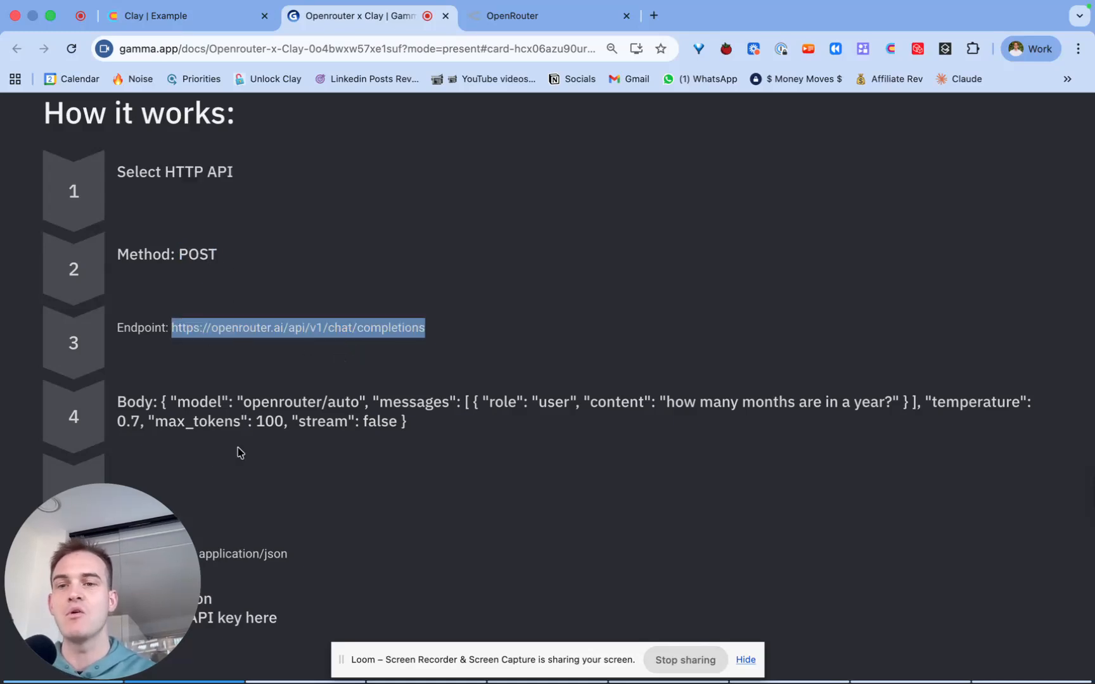
{"action": "left_click_drag", "start_coordinate": [138, 548], "coordinate": [597, 364]}
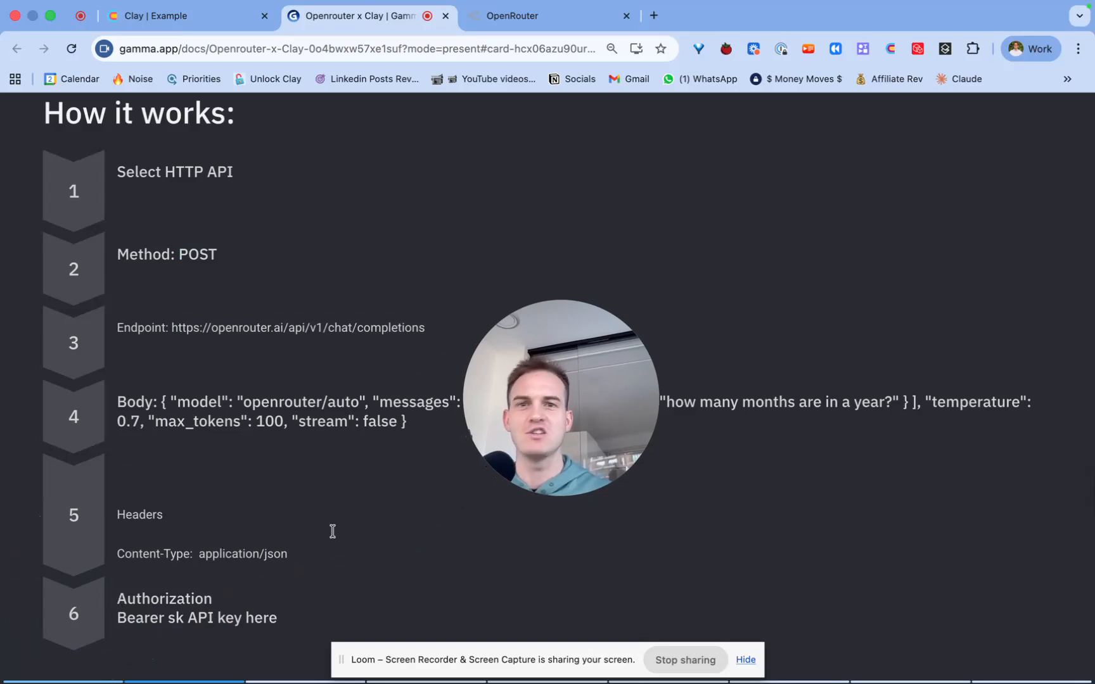
- Switch back to the Clay table and open the HTTP API column's configuration for editing
{"action": "left_click", "coordinate": [223, 15]}
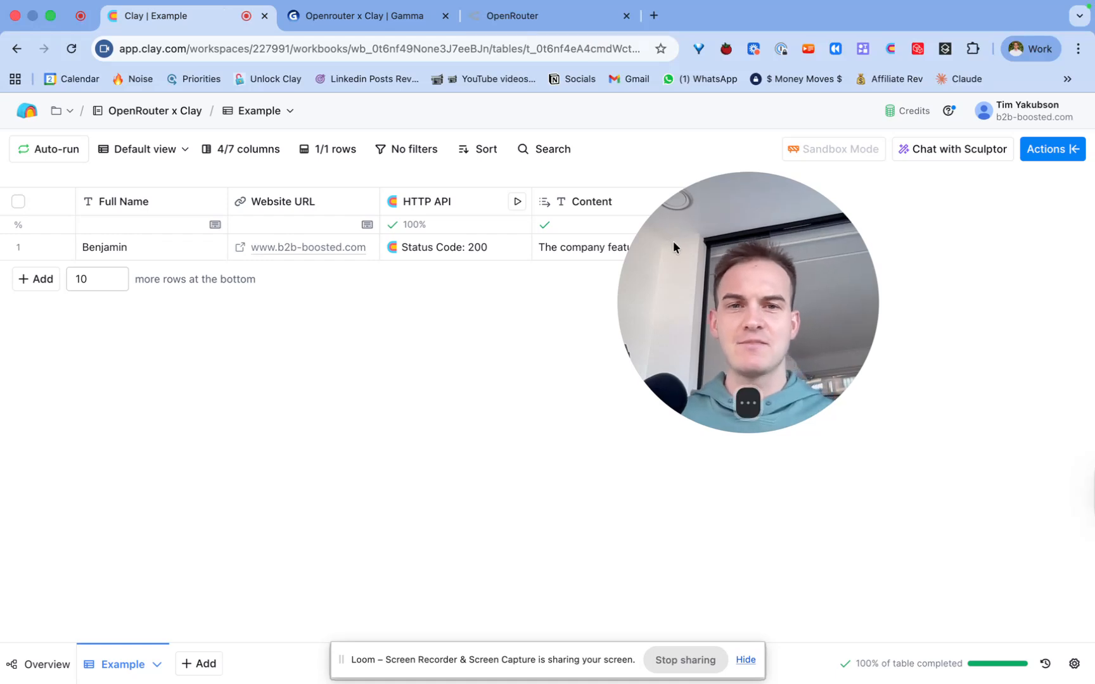
{"action": "left_click_drag", "start_coordinate": [673, 240], "coordinate": [904, 474]}
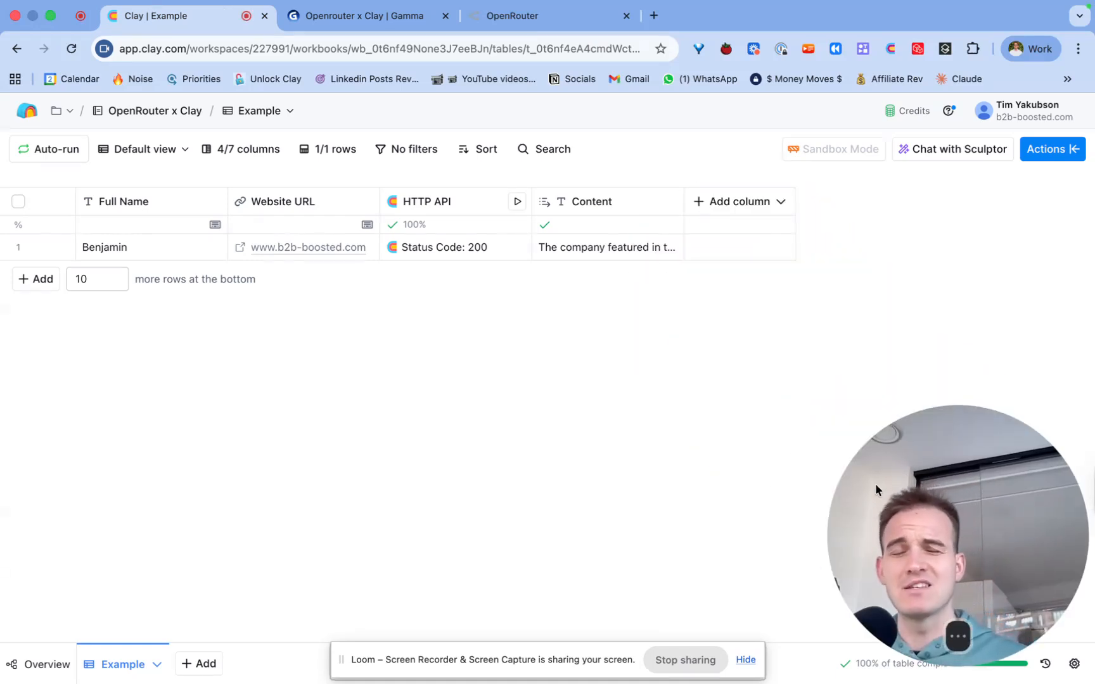
{"action": "left_click", "coordinate": [451, 205]}
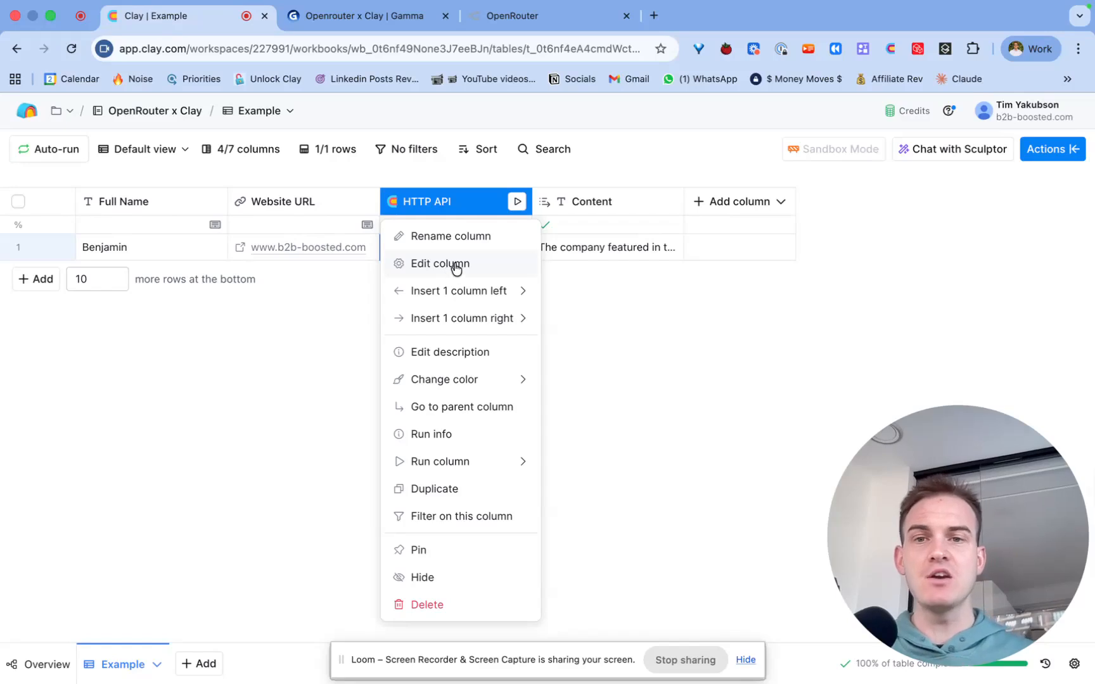
{"action": "left_click", "coordinate": [730, 279]}
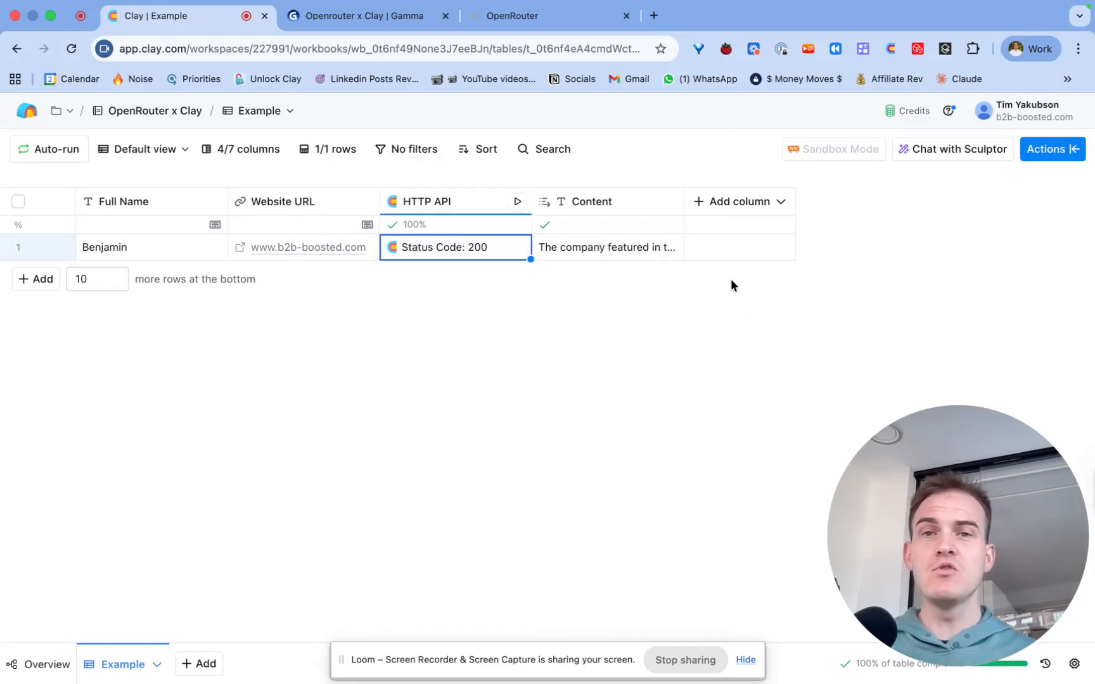
{"action": "left_click", "coordinate": [451, 207]}
{"action": "left_click", "coordinate": [430, 271]}
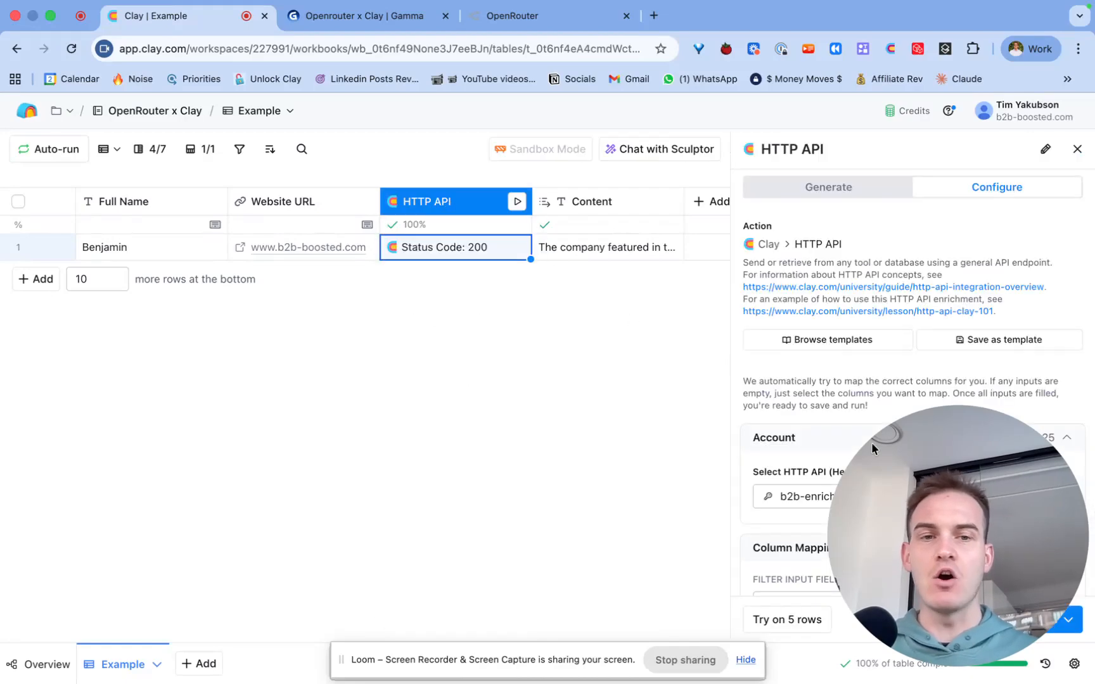
- Locate the Authorization header in the HTTP API configuration and examine its API key placeholder
{"action": "scroll", "coordinate": [857, 266], "scroll_direction": "down", "scroll_amount": 5}
{"action": "scroll", "coordinate": [859, 282], "scroll_direction": "down", "scroll_amount": 10}
{"action": "scroll", "coordinate": [858, 283], "scroll_direction": "up", "scroll_amount": 7}
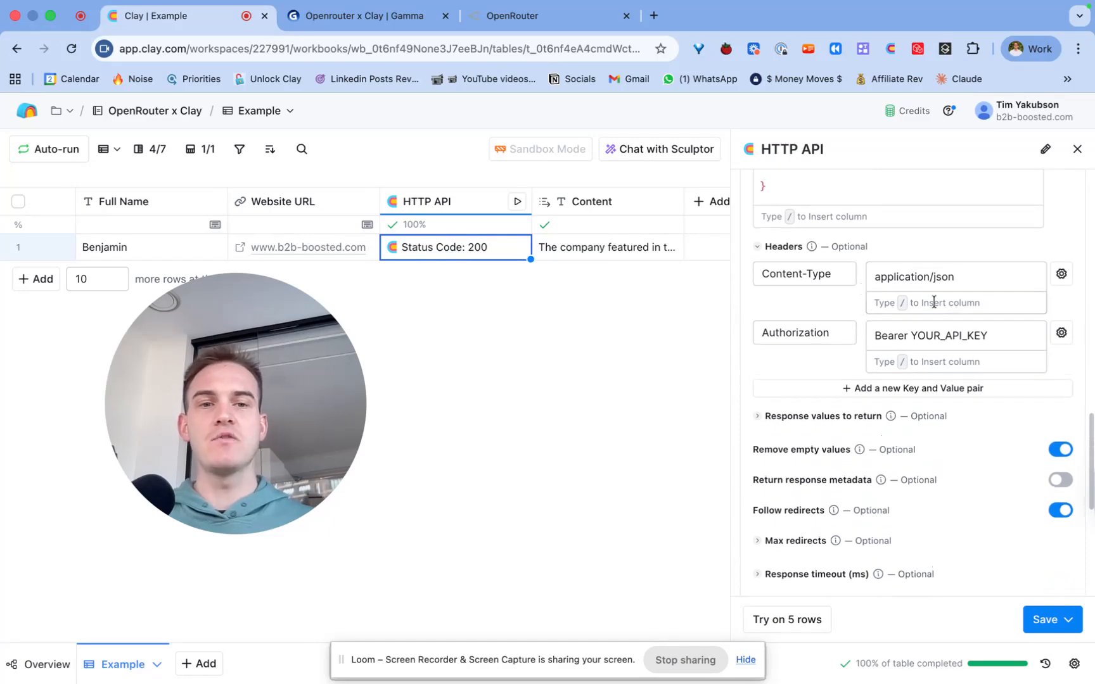
{"action": "left_click_drag", "start_coordinate": [1001, 336], "coordinate": [912, 341]}
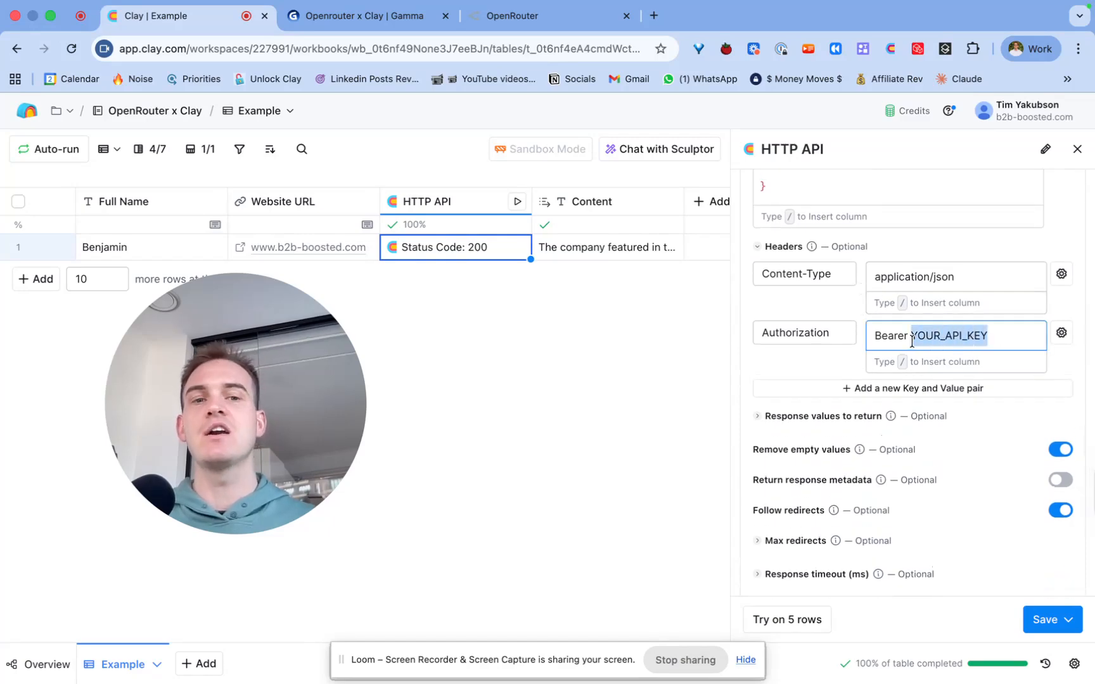
{"action": "scroll", "coordinate": [911, 341], "scroll_direction": "up", "scroll_amount": 1}
- Switch to OpenRouter and open the account's API Keys page
{"action": "left_click", "coordinate": [524, 16]}
{"action": "left_click", "coordinate": [1062, 125]}
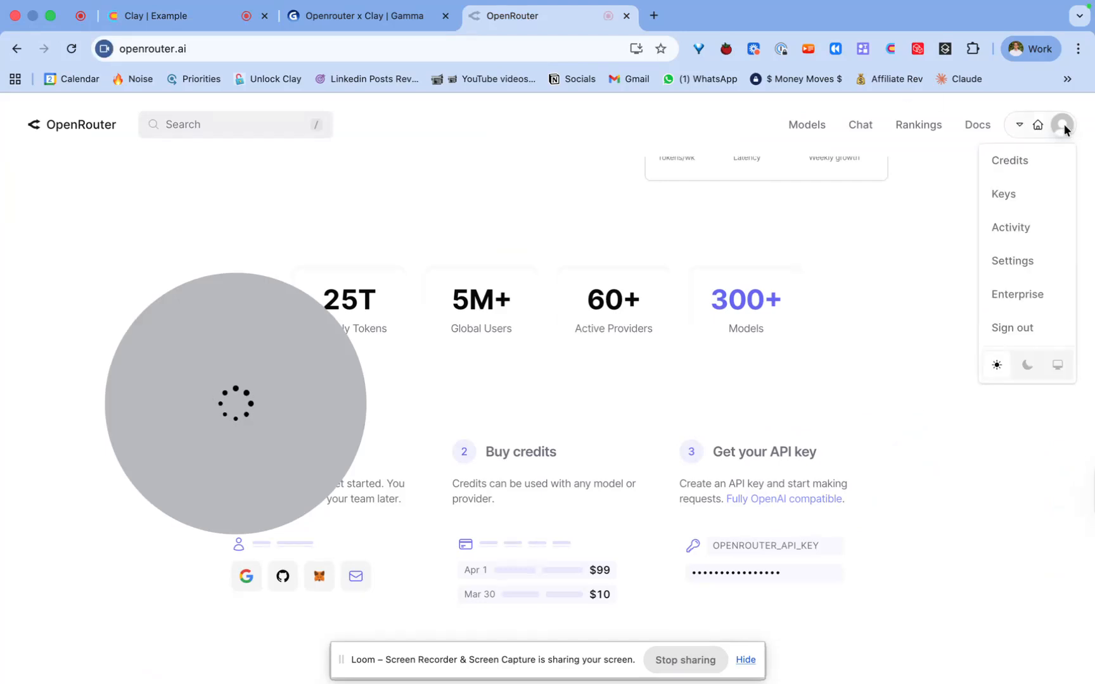
{"action": "left_click", "coordinate": [1014, 201]}
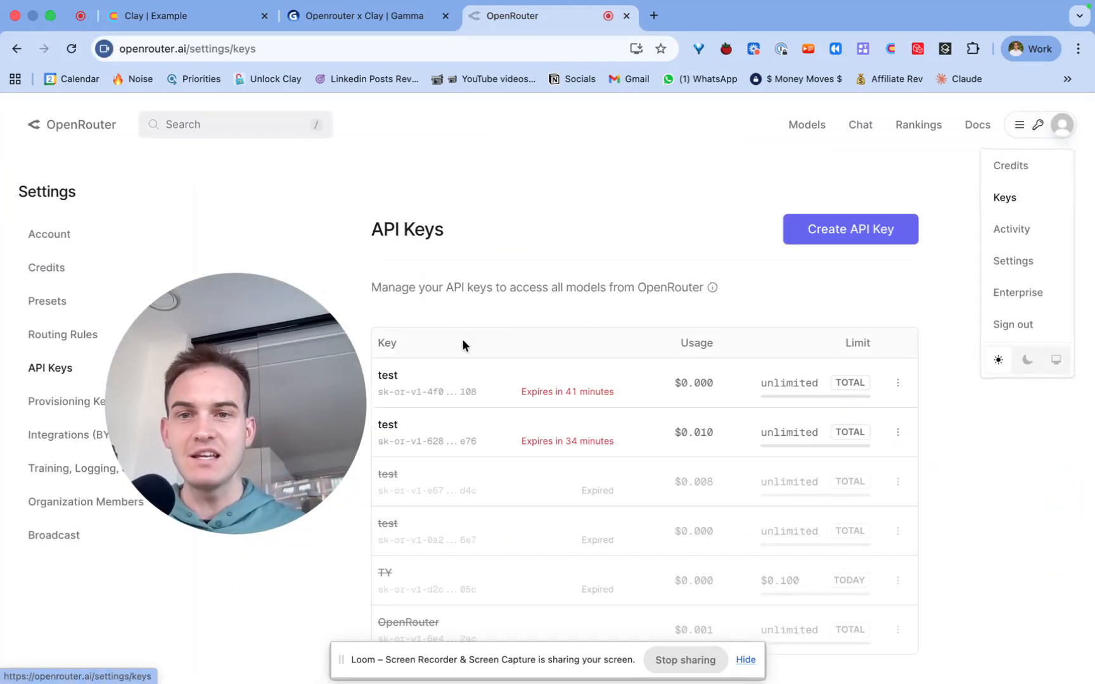
- Create an OpenRouter API key named test and copy the generated key
{"action": "left_click", "coordinate": [836, 231]}
{"action": "left_click", "coordinate": [454, 288]}
{"action": "type", "text": "test"}
{"action": "left_click", "coordinate": [454, 496]}
{"action": "left_click", "coordinate": [464, 319]}
{"action": "left_click", "coordinate": [688, 549]}
{"action": "left_click", "coordinate": [689, 362]}
- Return to Clay and replace the placeholder after Bearer in the Authorization header with the copied API key
{"action": "left_click", "coordinate": [155, 15]}
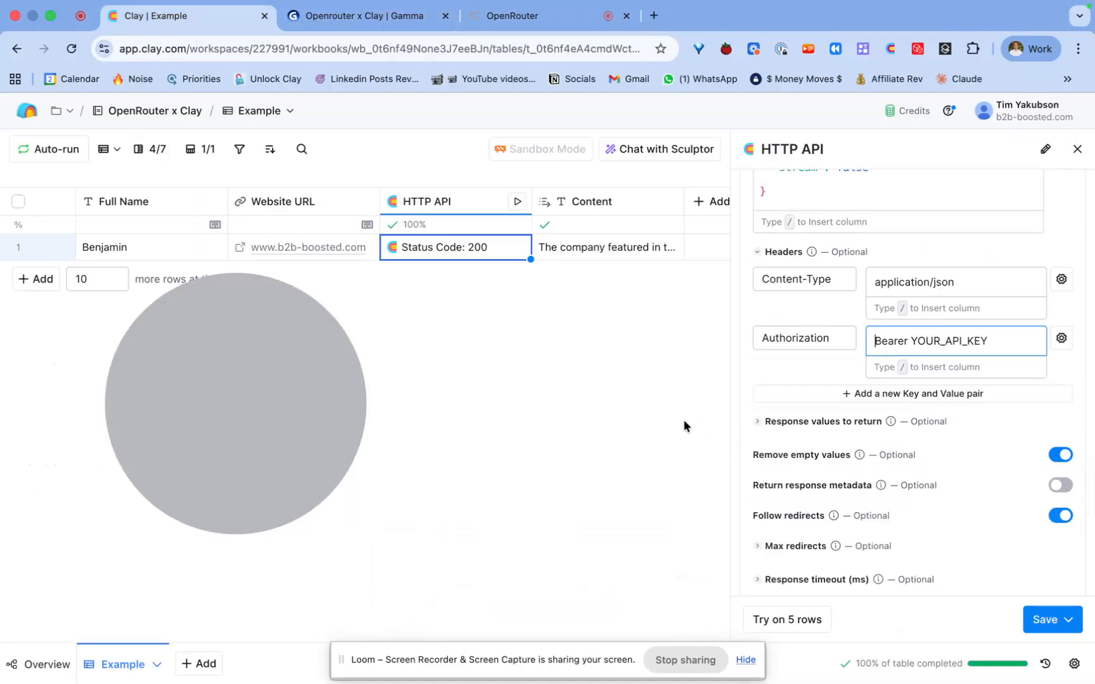
{"action": "left_click_drag", "start_coordinate": [911, 341], "coordinate": [996, 339]}
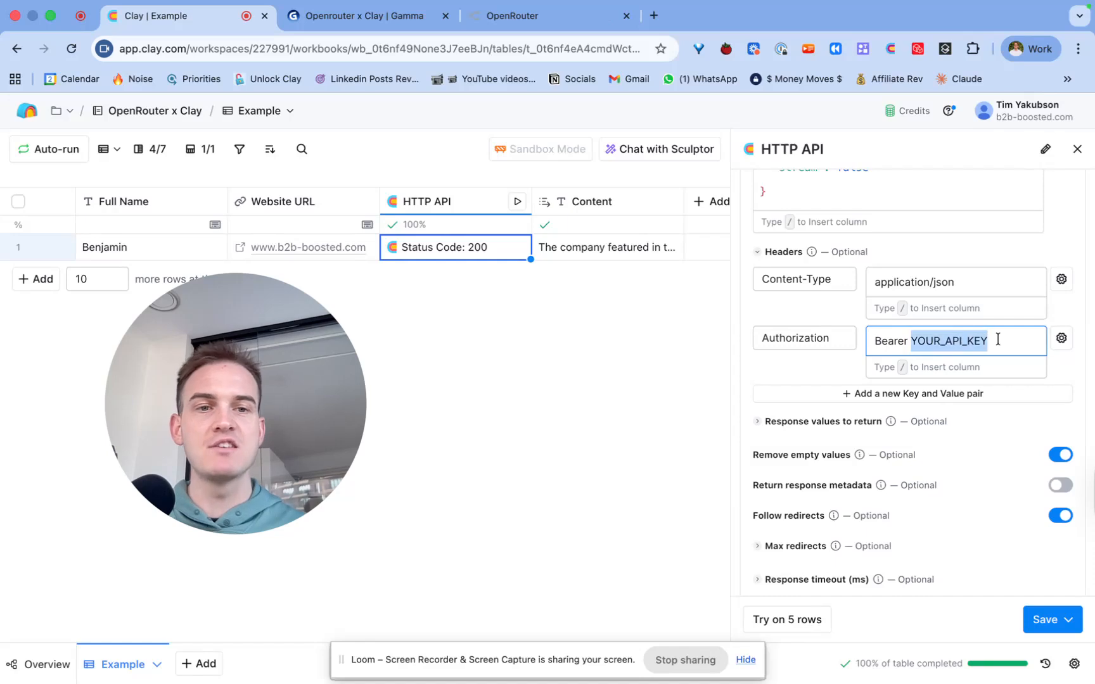
{"action": "key", "text": "BackSpace"}
{"action": "key", "text": "super+v"}
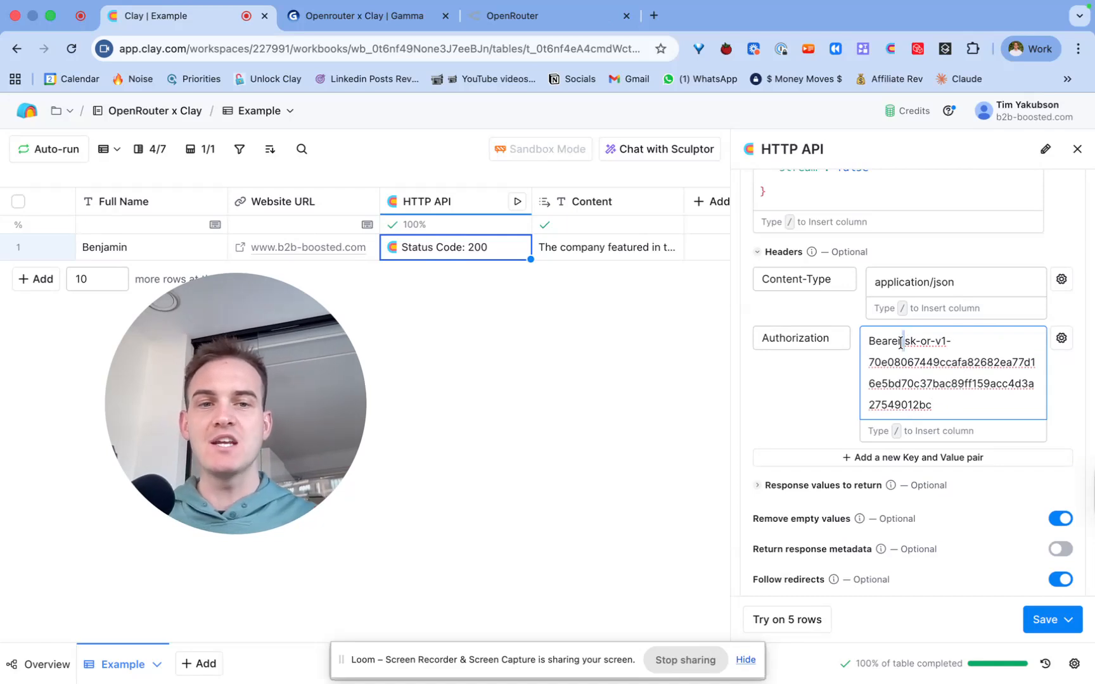
{"action": "left_click_drag", "start_coordinate": [905, 341], "coordinate": [961, 401]}
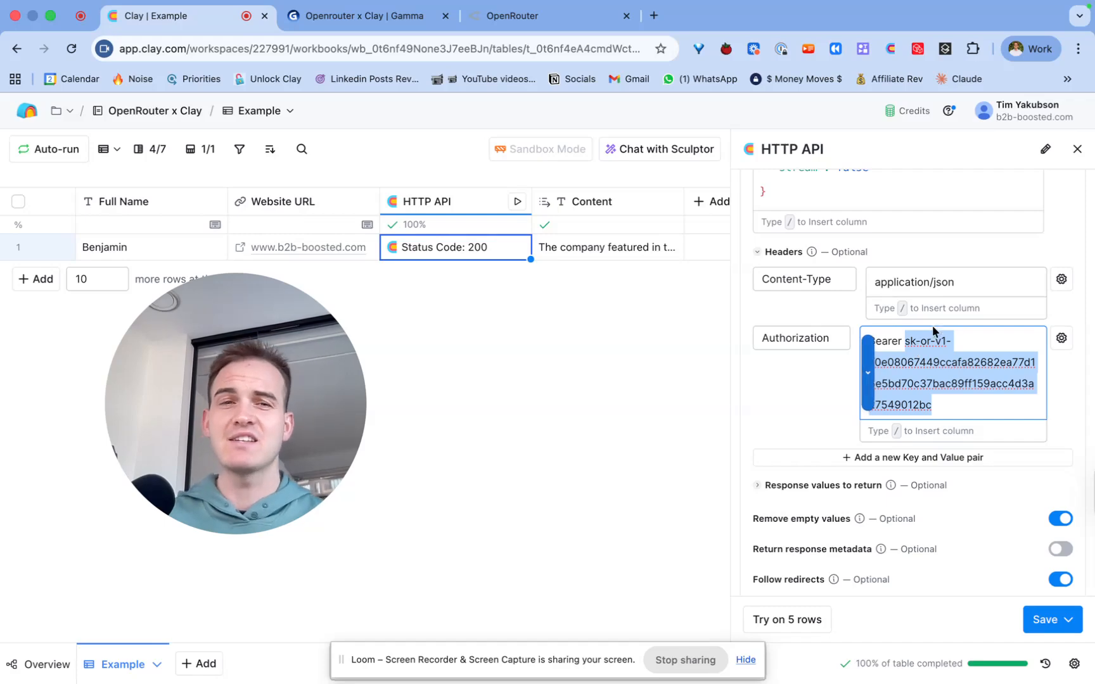
- Review the content prompt in the request body and save the HTTP API column without running it
{"action": "scroll", "coordinate": [903, 358], "scroll_direction": "up", "scroll_amount": 5}
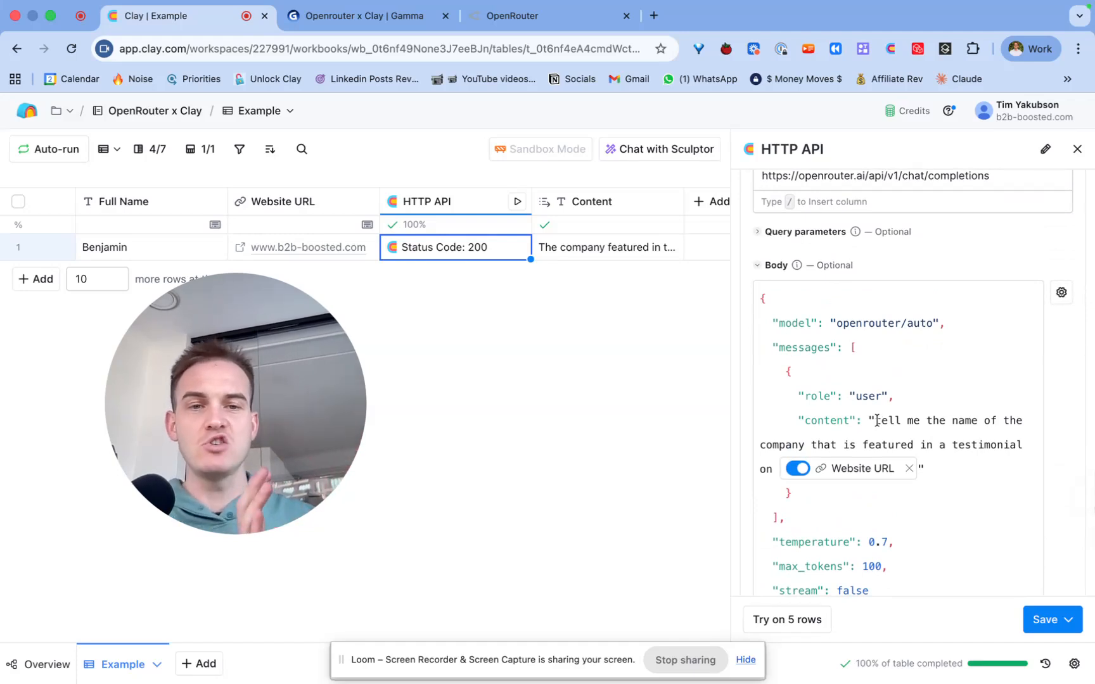
{"action": "left_click_drag", "start_coordinate": [803, 422], "coordinate": [850, 422]}
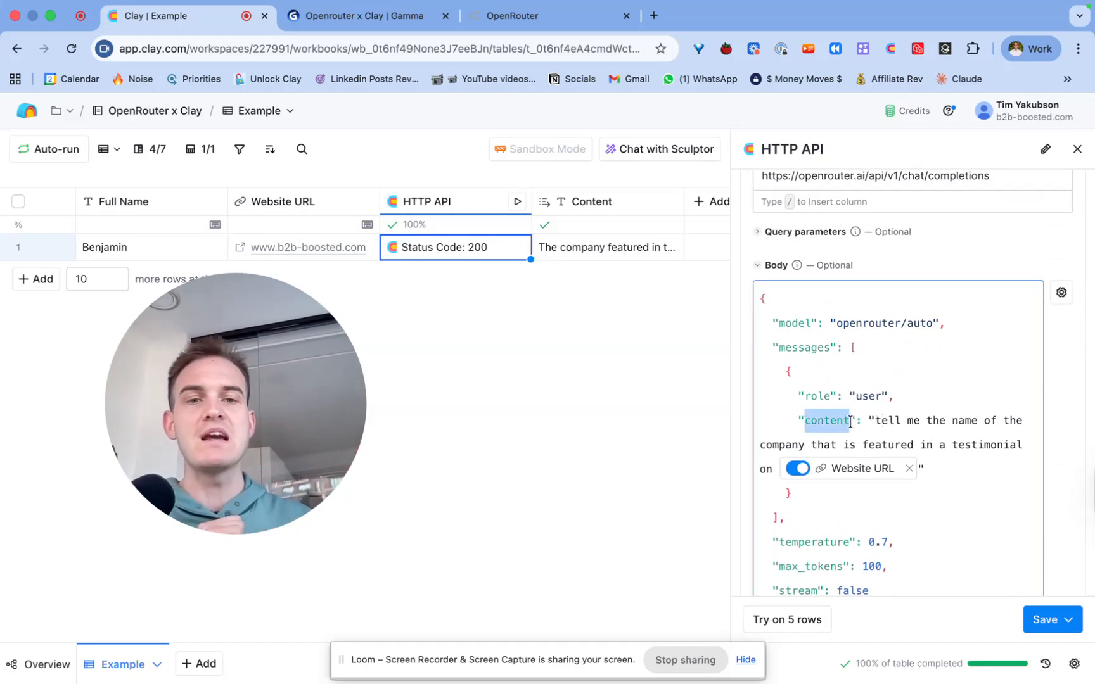
{"action": "left_click", "coordinate": [880, 422]}
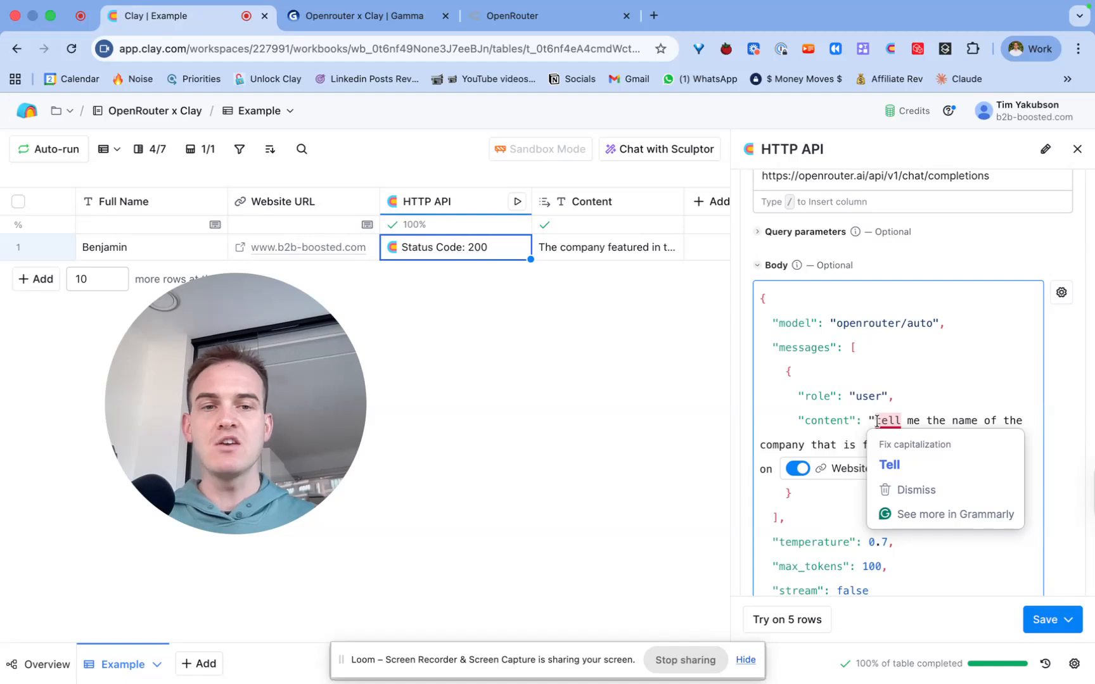
{"action": "left_click", "coordinate": [943, 405]}
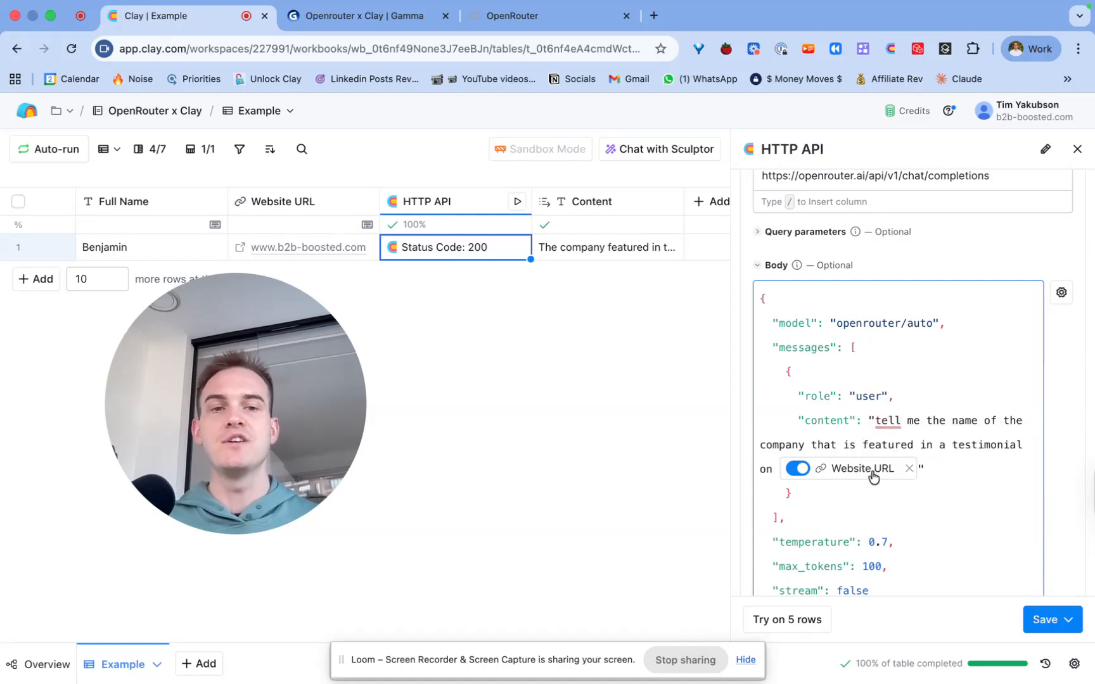
{"action": "left_click", "coordinate": [1068, 619]}
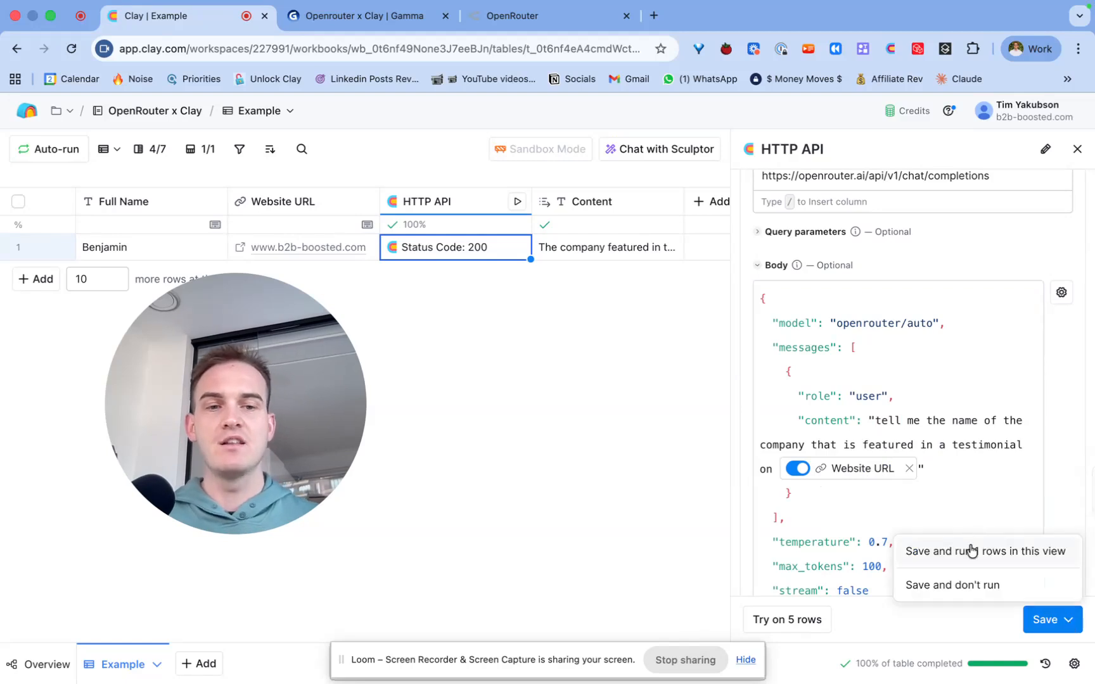
{"action": "left_click", "coordinate": [962, 584]}
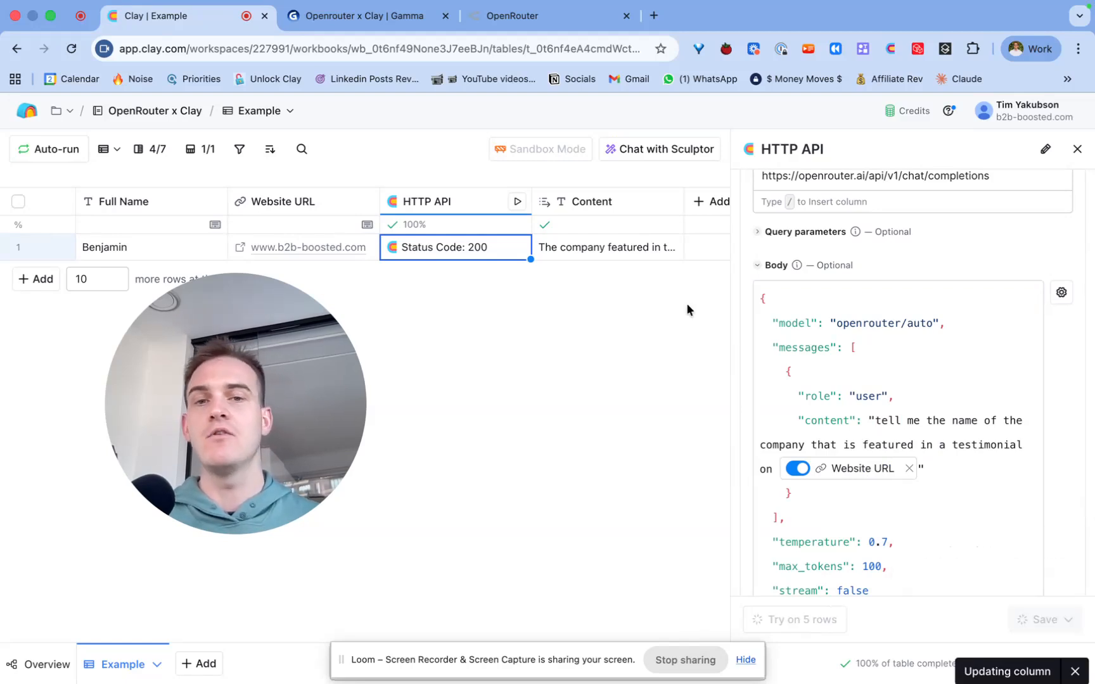
- Read the full Content text in row 1 and open the HTTP API cell's details to check the model and provider
{"action": "left_click", "coordinate": [594, 248]}
{"action": "left_click", "coordinate": [594, 248]}
{"action": "scroll", "coordinate": [613, 292], "scroll_direction": "down", "scroll_amount": 5}
{"action": "scroll", "coordinate": [612, 291], "scroll_direction": "up", "scroll_amount": 5}
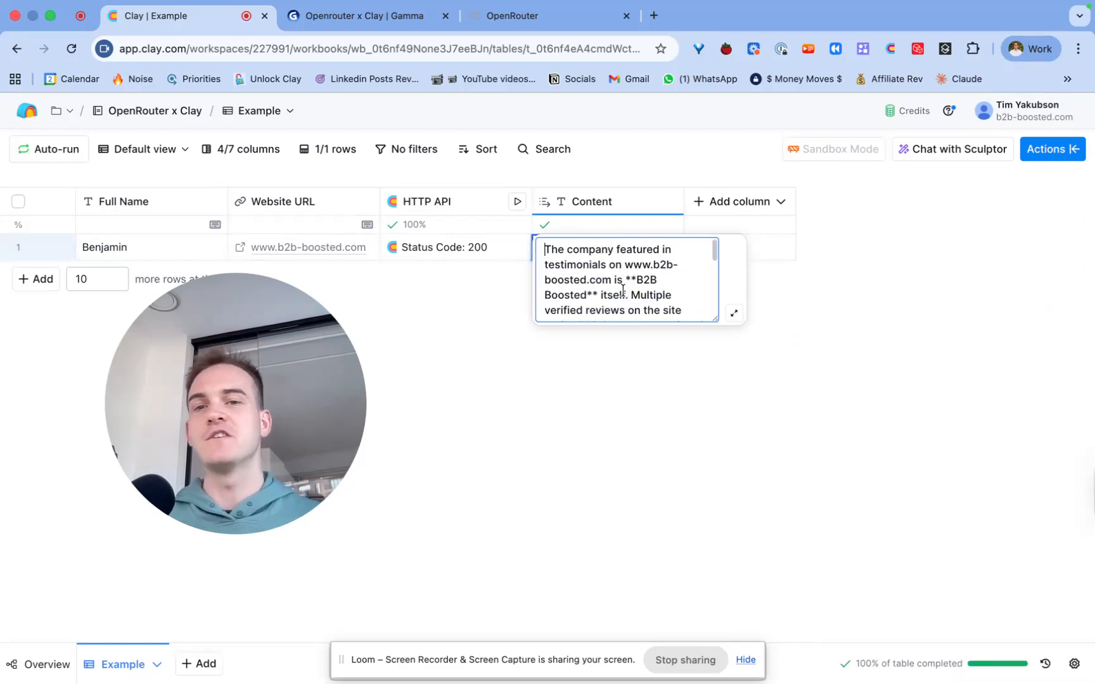
{"action": "left_click", "coordinate": [448, 249]}
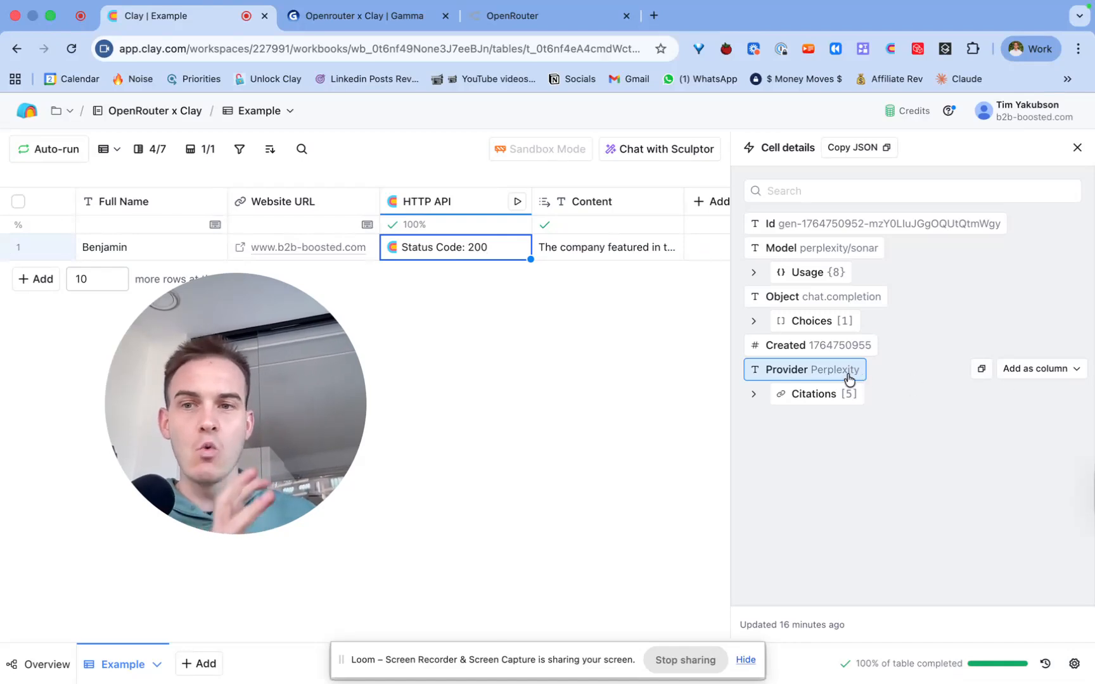
- Add the Provider value from the HTTP API response as a new column named Provider, and close the cell details
{"action": "left_click", "coordinate": [1039, 369]}
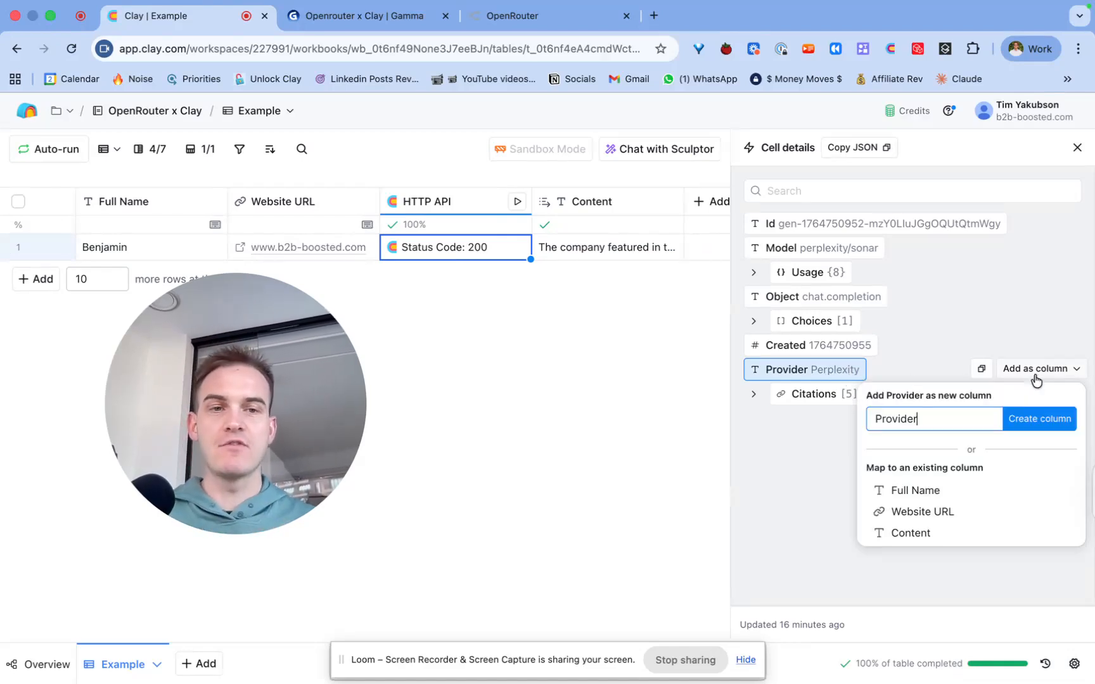
{"action": "left_click", "coordinate": [1027, 429]}
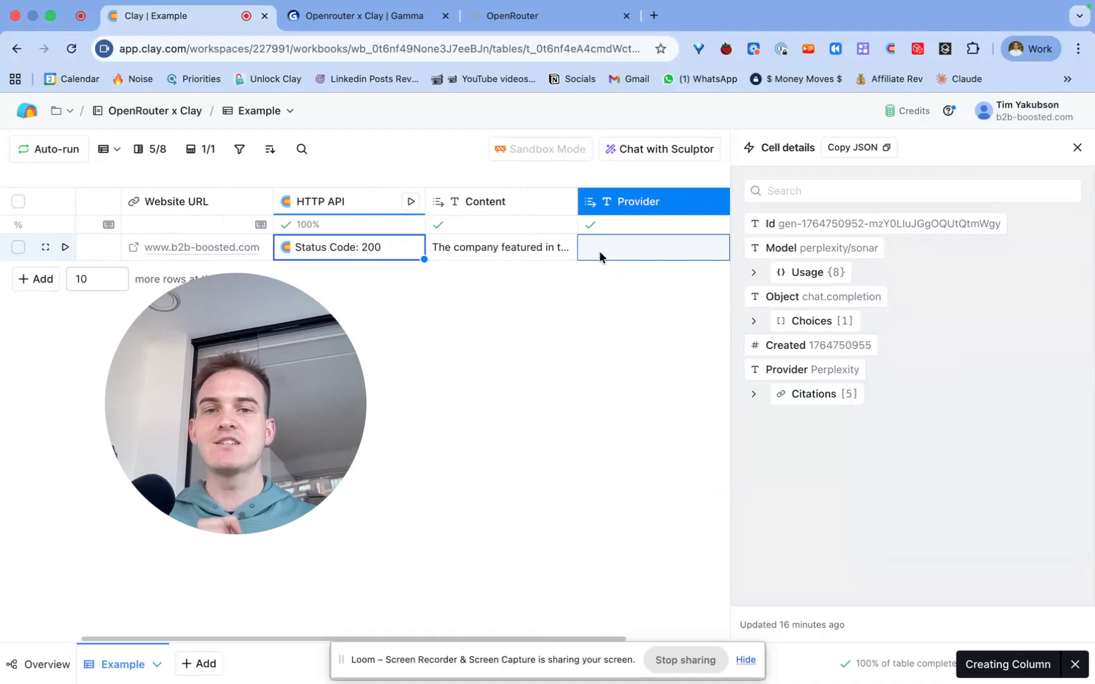
{"action": "left_click", "coordinate": [1077, 147]}
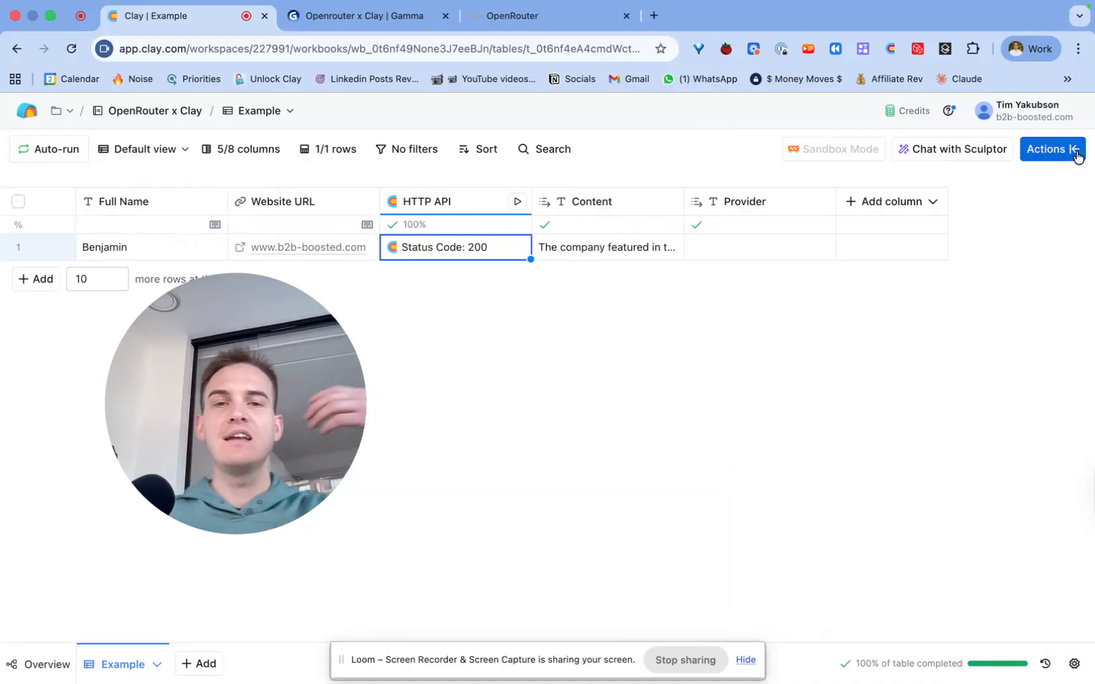
- Open the HTTP API column's settings for editing and examine the model value in the request body
{"action": "left_click", "coordinate": [473, 203]}
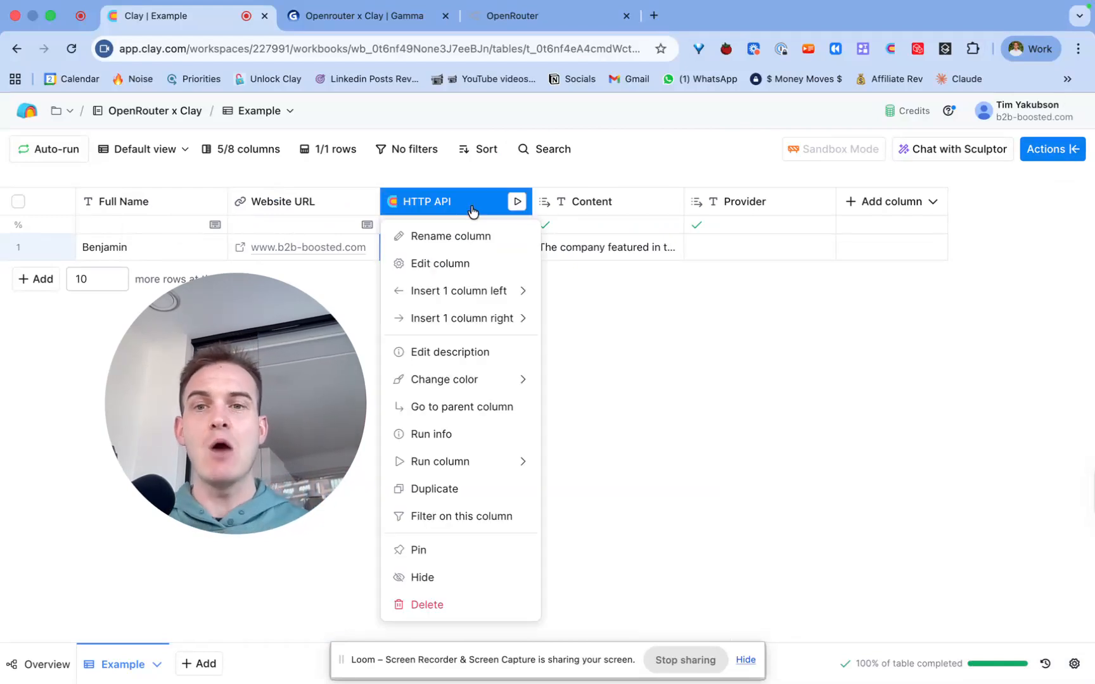
{"action": "left_click", "coordinate": [474, 265]}
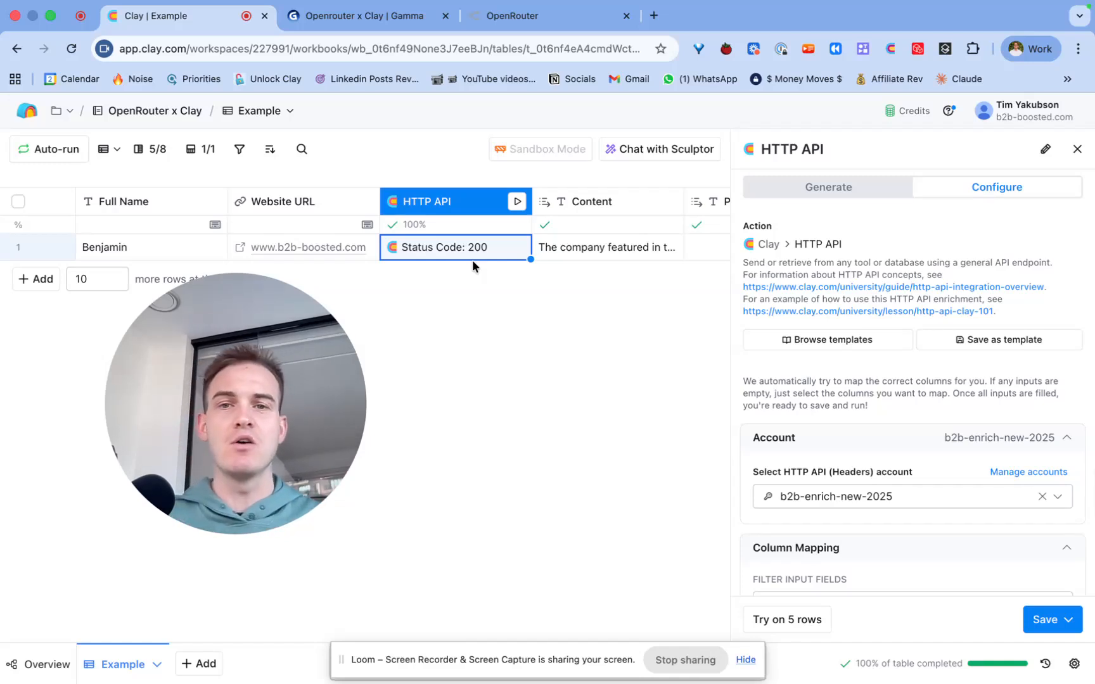
{"action": "scroll", "coordinate": [840, 418], "scroll_direction": "down", "scroll_amount": 10}
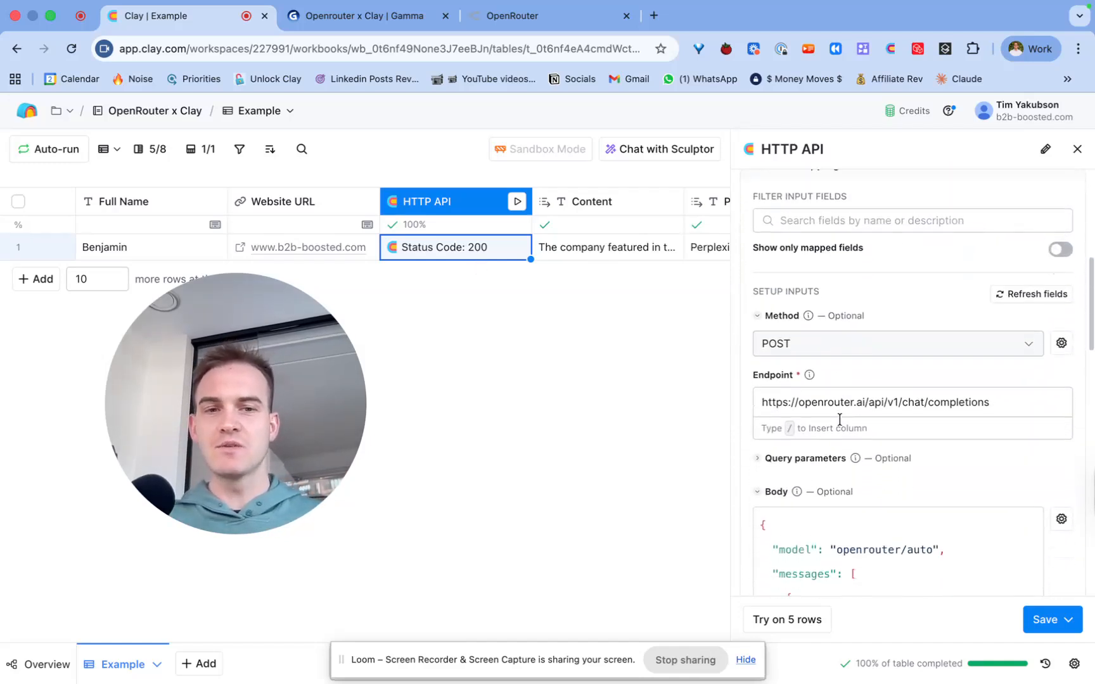
{"action": "scroll", "coordinate": [864, 429], "scroll_direction": "down", "scroll_amount": 1}
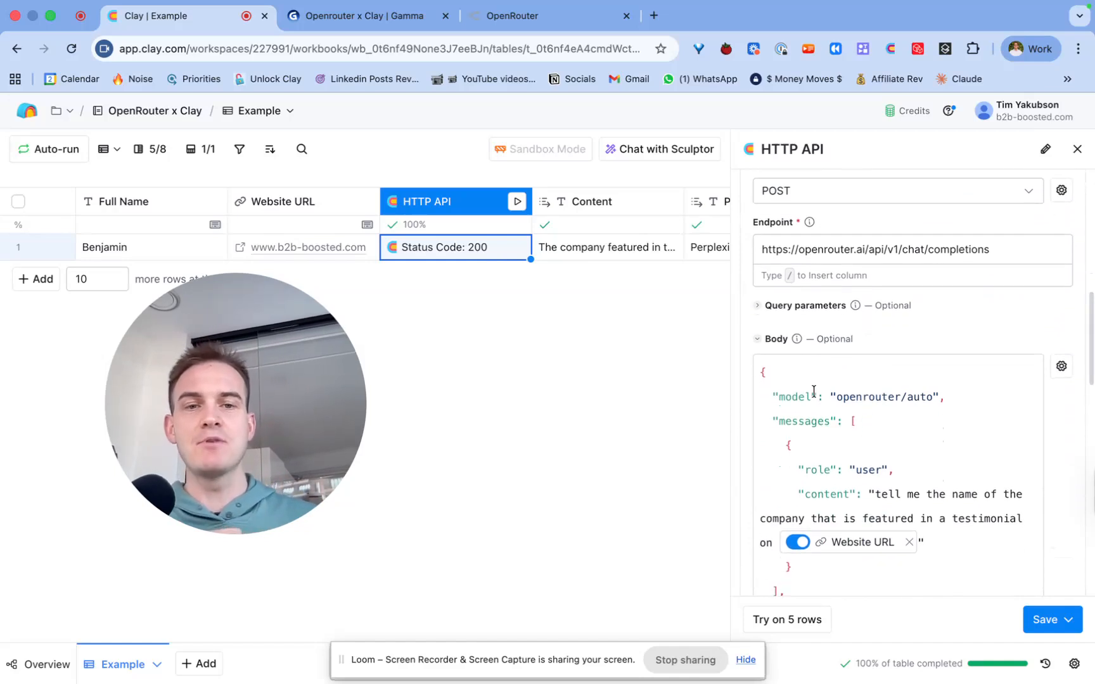
{"action": "left_click_drag", "start_coordinate": [812, 397], "coordinate": [929, 396]}
{"action": "left_click", "coordinate": [839, 398]}
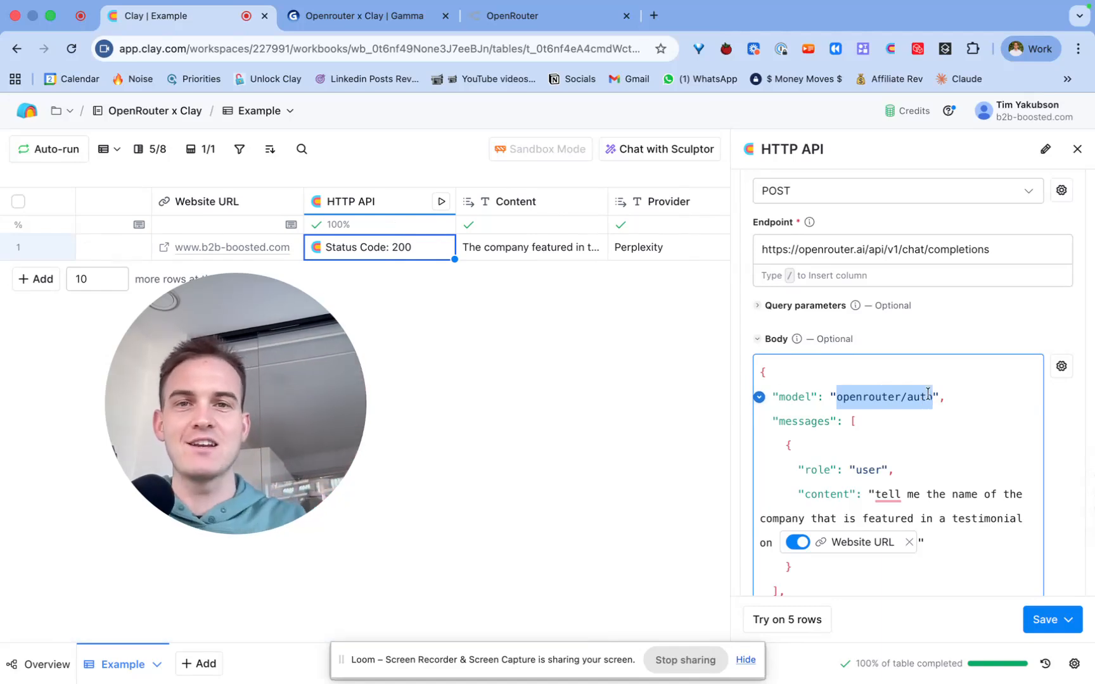
{"action": "left_click", "coordinate": [969, 394]}
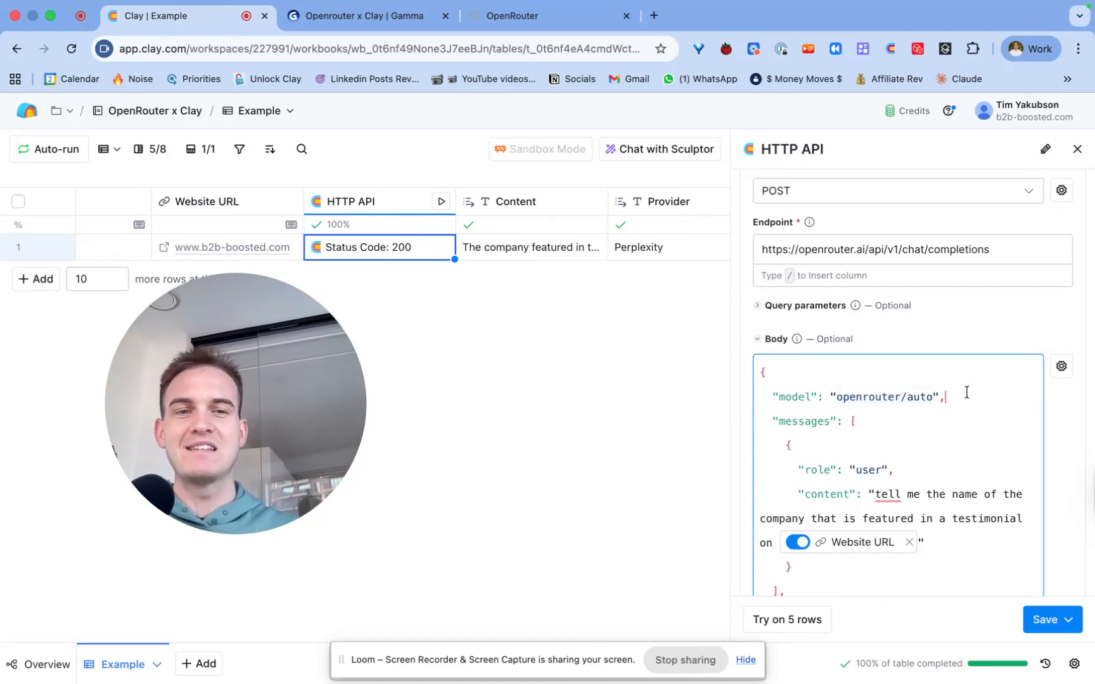
{"action": "left_click_drag", "start_coordinate": [933, 397], "coordinate": [833, 402]}
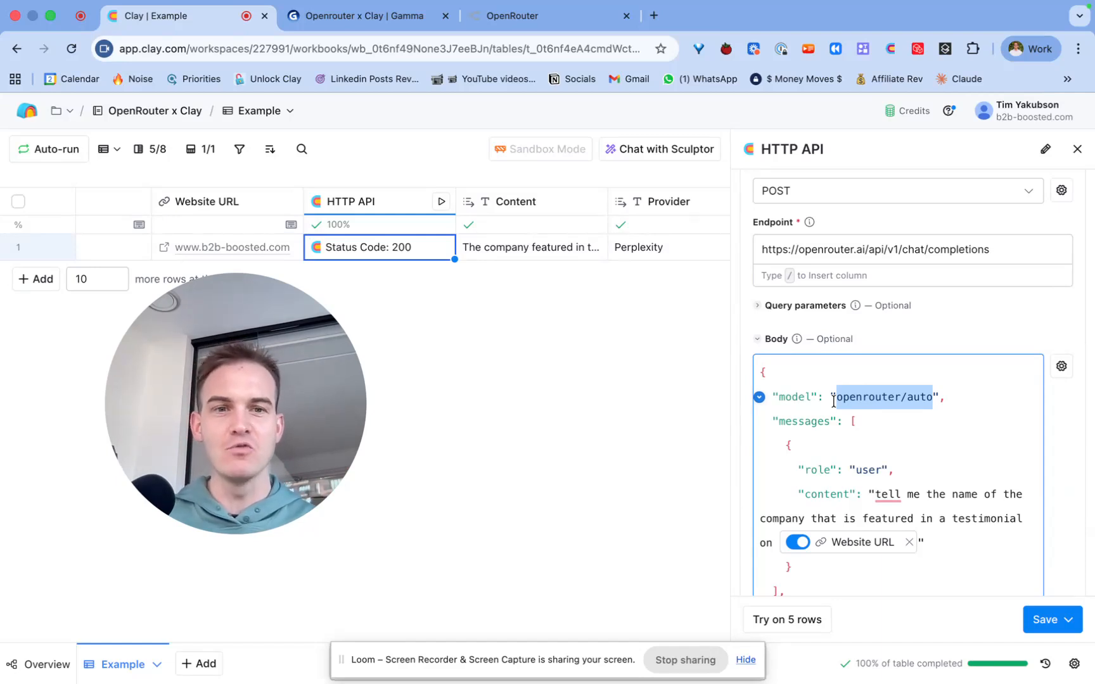
{"action": "left_click", "coordinate": [859, 403]}
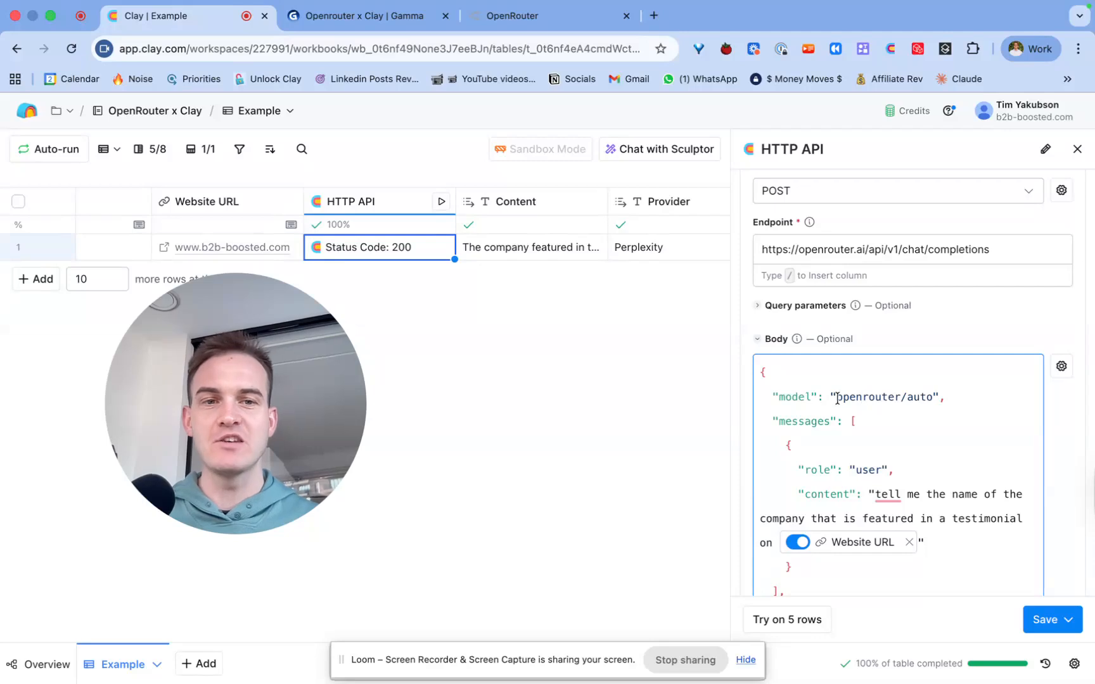
- Try gemini as the model value in the request body and undo the replacement
{"action": "left_click_drag", "start_coordinate": [837, 399], "coordinate": [917, 397]}
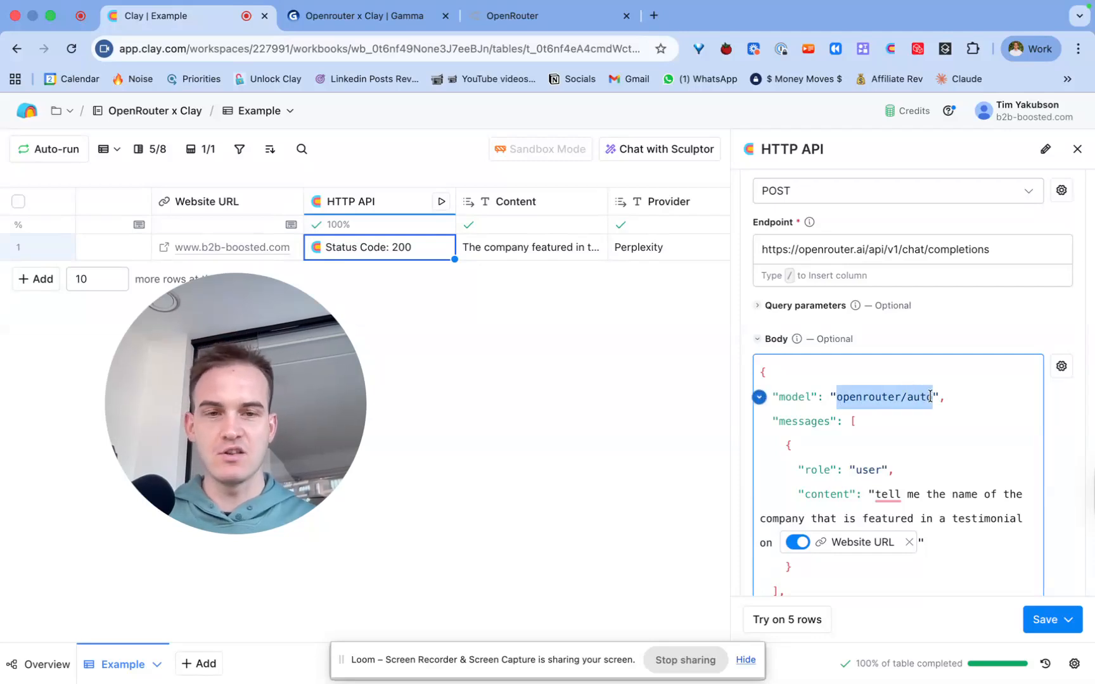
{"action": "type", "text": "gemini"}
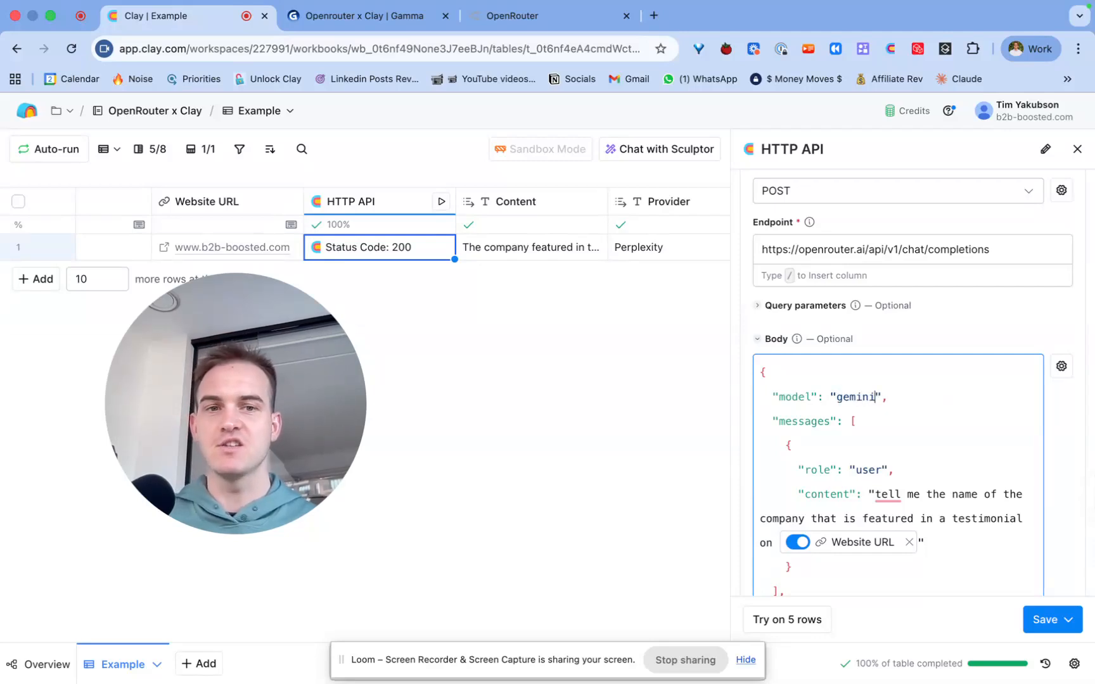
{"action": "key", "text": "super+z"}
{"action": "left_click", "coordinate": [999, 390]}
{"action": "left_click_drag", "start_coordinate": [935, 396], "coordinate": [841, 396]}
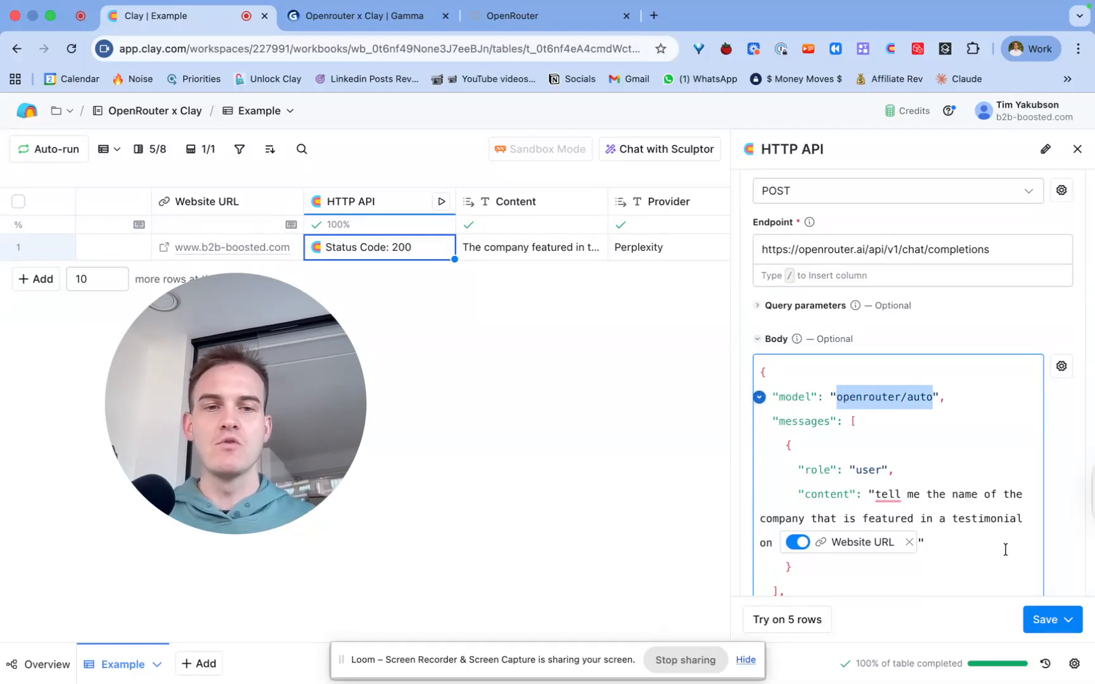
- View the form for saving the HTTP API setup as a template, dismiss it and close the column's settings
{"action": "scroll", "coordinate": [945, 411], "scroll_direction": "up", "scroll_amount": 15}
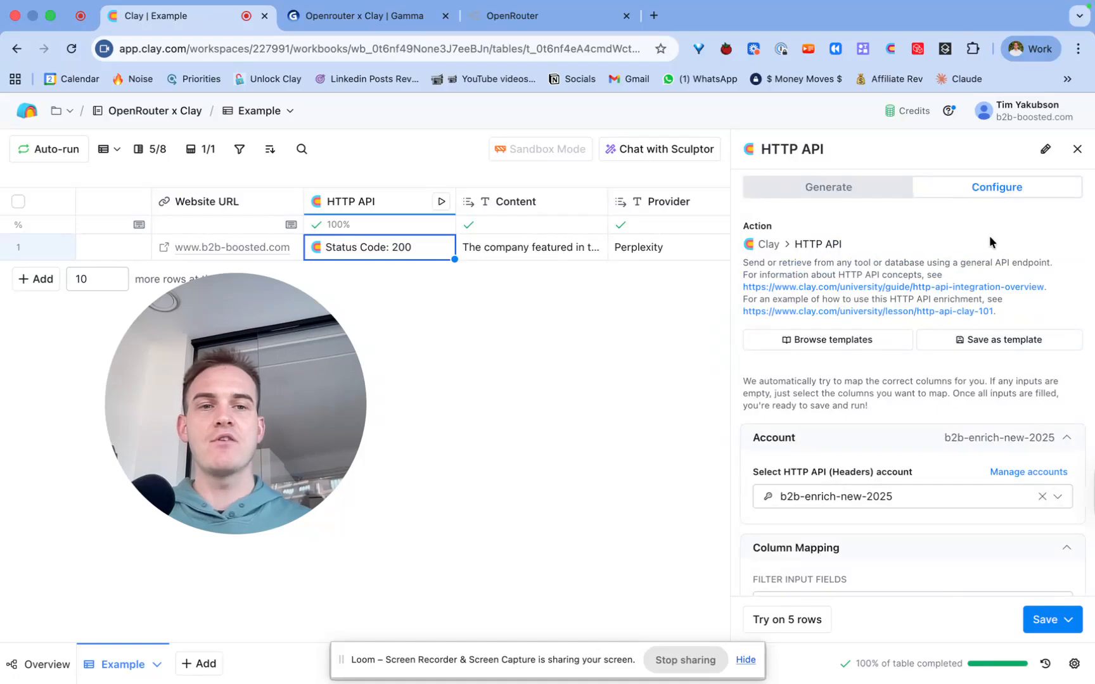
{"action": "left_click", "coordinate": [994, 345]}
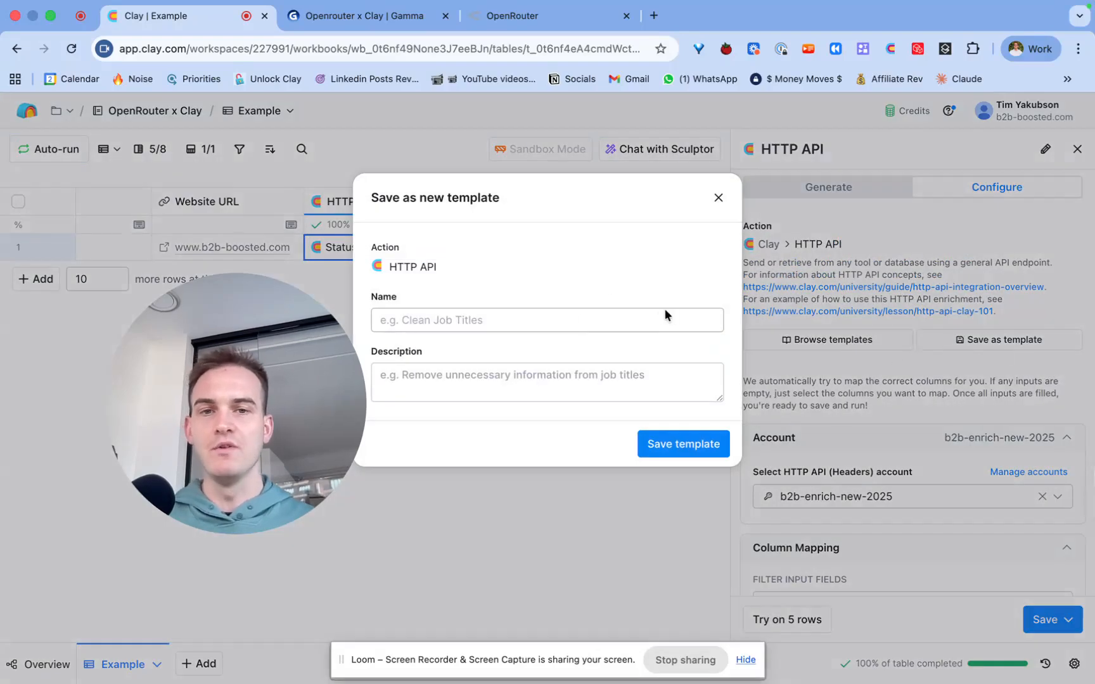
{"action": "left_click", "coordinate": [718, 198]}
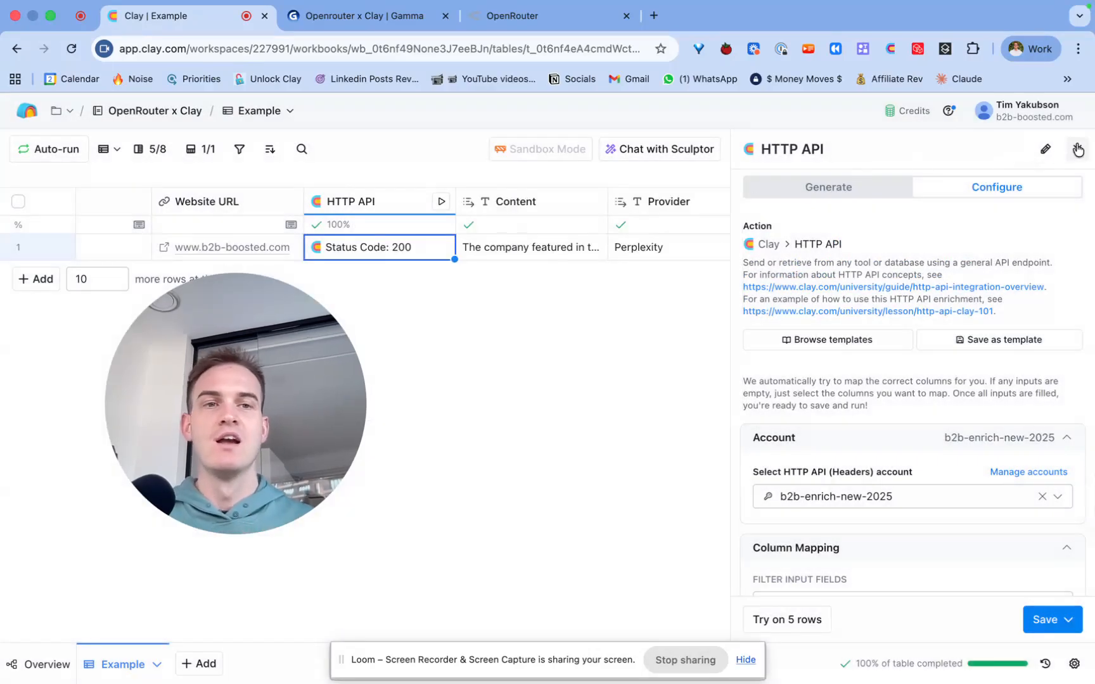
{"action": "left_click", "coordinate": [1078, 149]}
{"action": "left_click", "coordinate": [627, 303]}
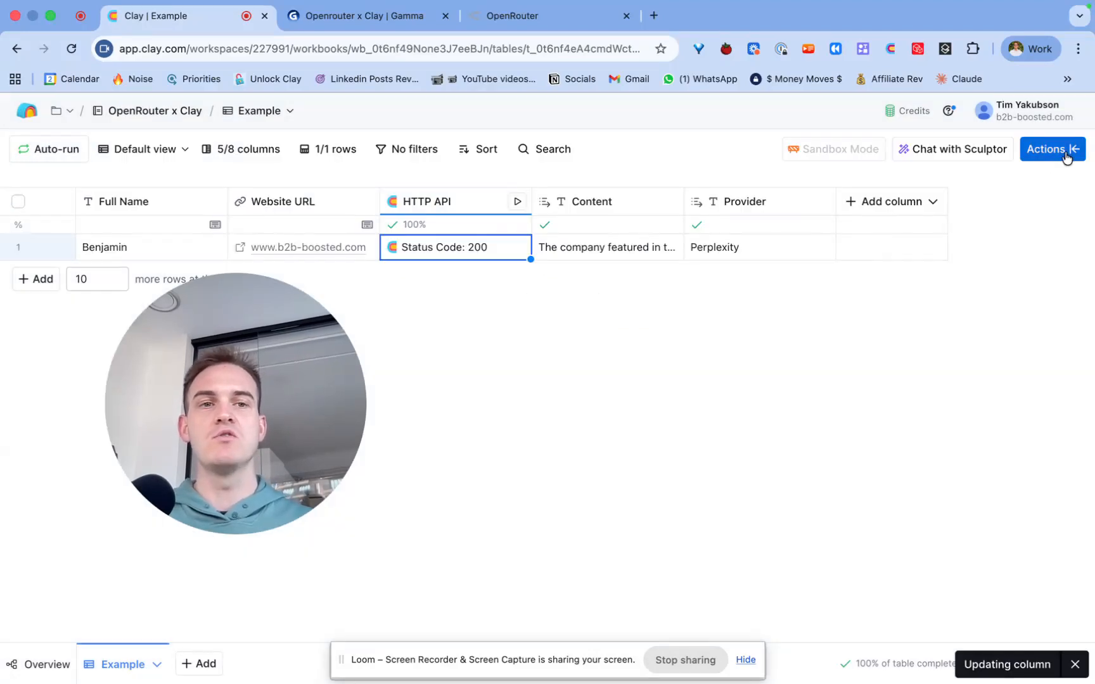
- Search the available actions for openrouter and open the OpenRouter HTTP API template
{"action": "left_click", "coordinate": [1067, 155]}
{"action": "type", "text": "op"}
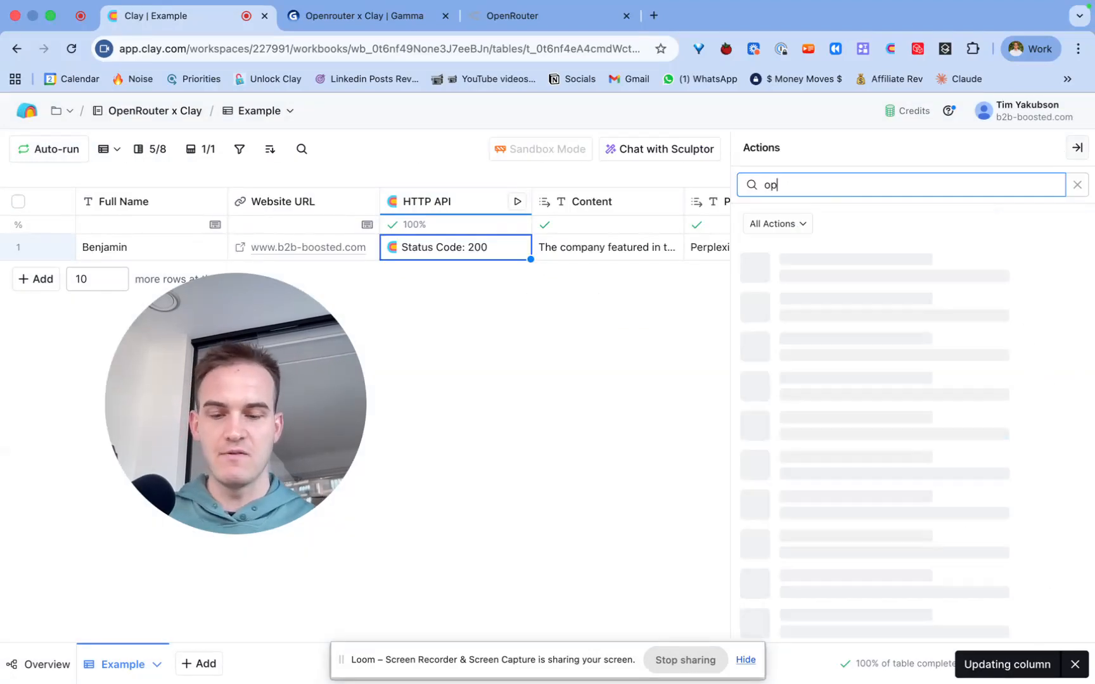
{"action": "type", "text": "enrouter"}
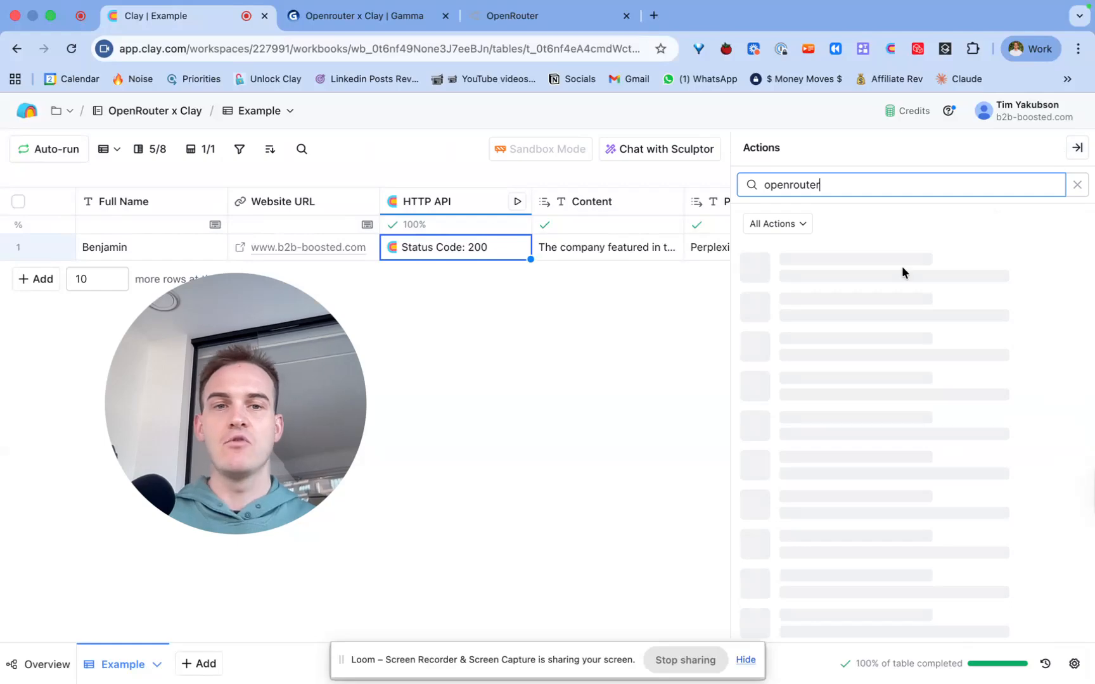
{"action": "left_click", "coordinate": [903, 313]}
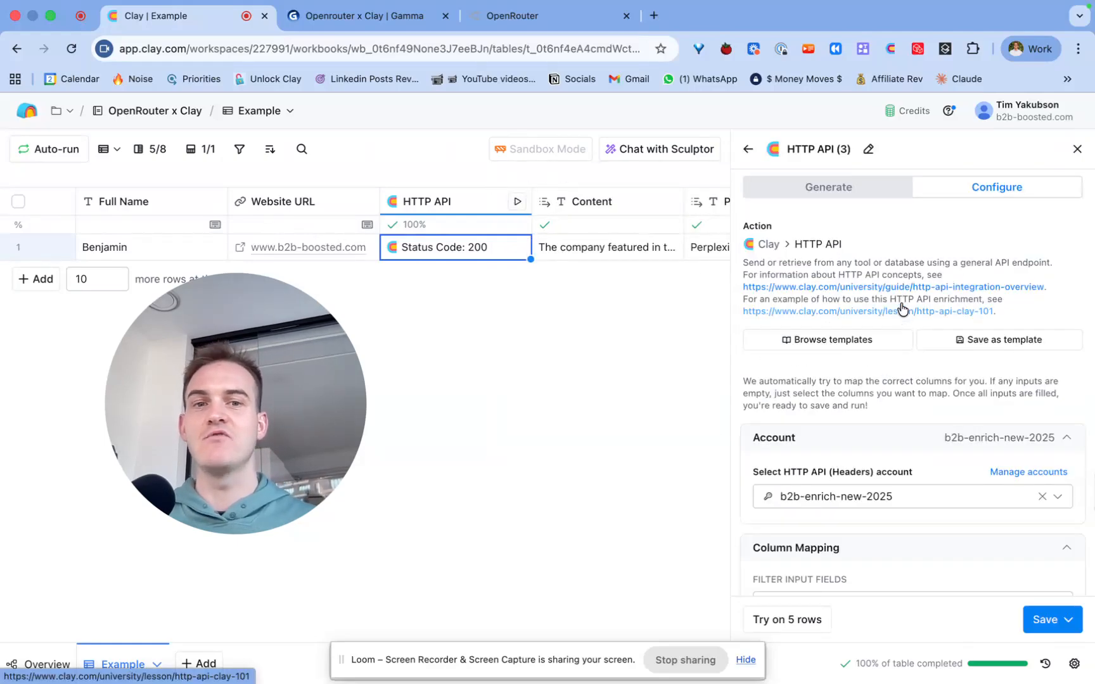
- Review the template's endpoint, the content prompt in its request body, and its headers
{"action": "scroll", "coordinate": [895, 500], "scroll_direction": "down", "scroll_amount": 10}
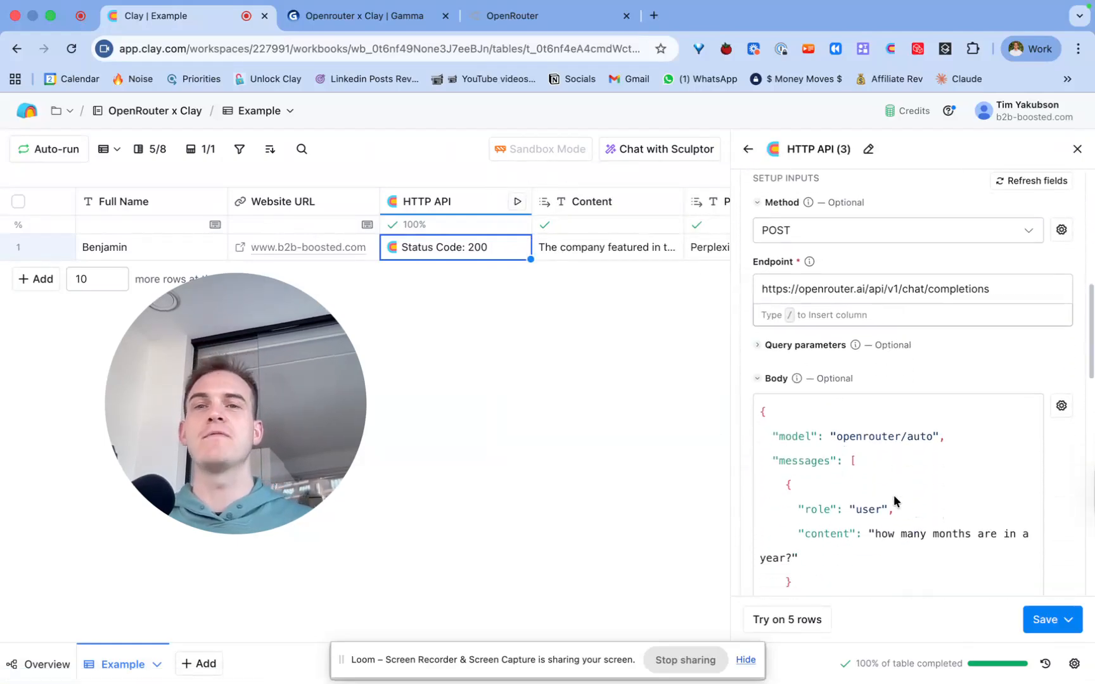
{"action": "scroll", "coordinate": [892, 495], "scroll_direction": "down", "scroll_amount": 2}
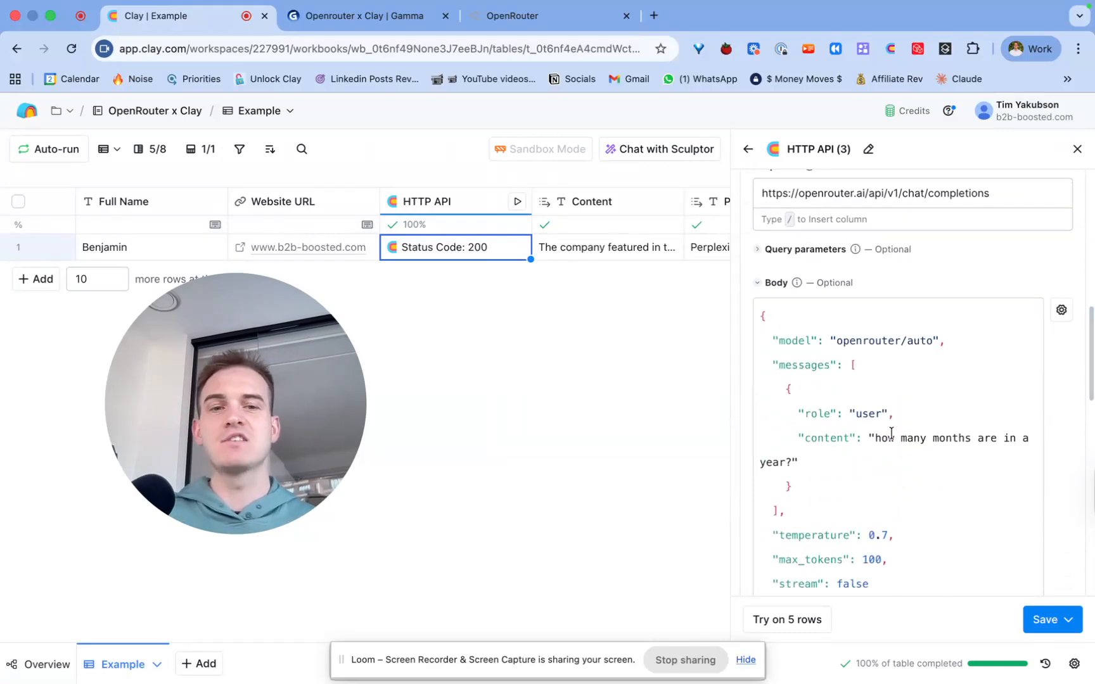
{"action": "left_click_drag", "start_coordinate": [878, 437], "coordinate": [789, 464]}
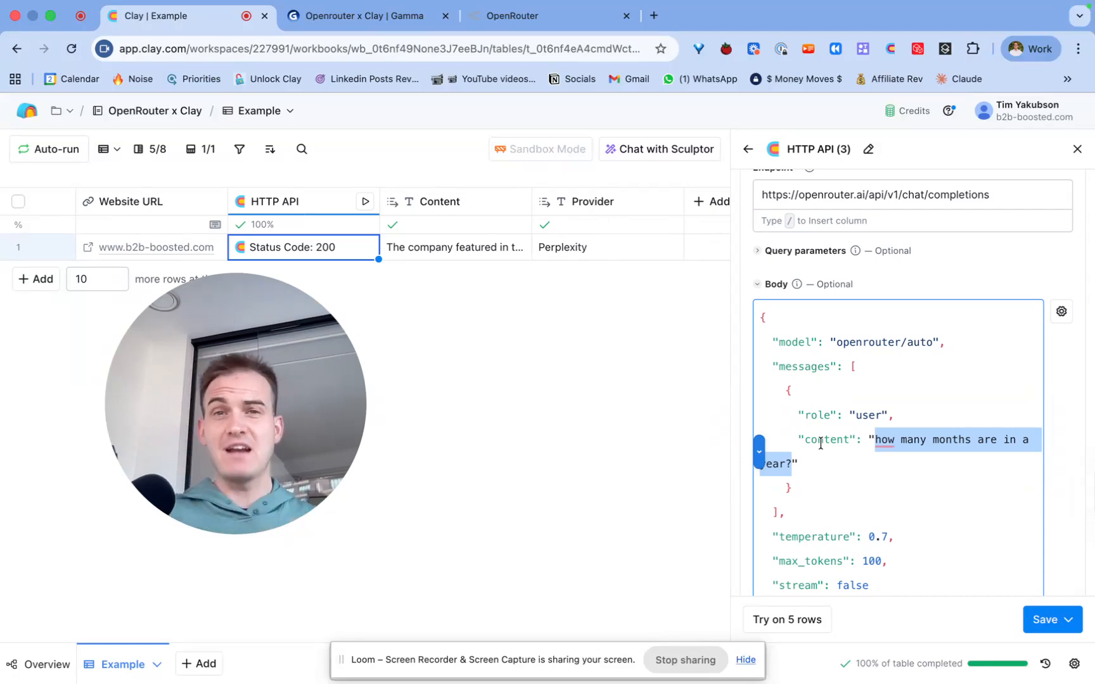
{"action": "left_click", "coordinate": [883, 495]}
{"action": "scroll", "coordinate": [883, 494], "scroll_direction": "down", "scroll_amount": 10}
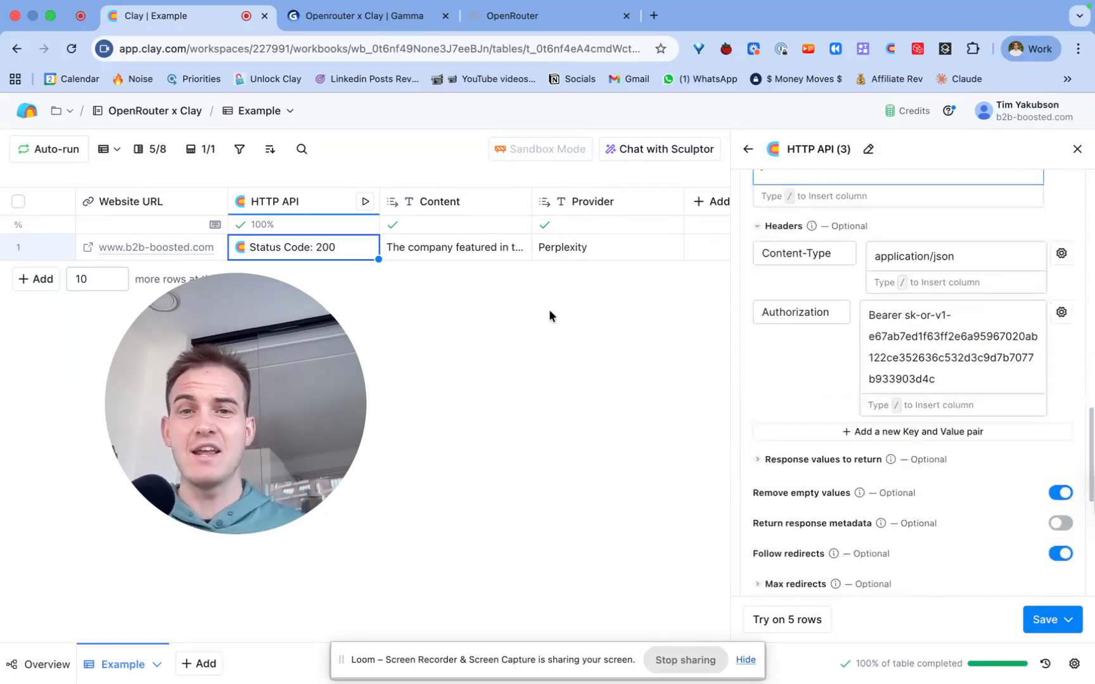
- Inspect the message content, model and usage cost in row 1's HTTP API response, and close the cell details
{"action": "left_click", "coordinate": [313, 255]}
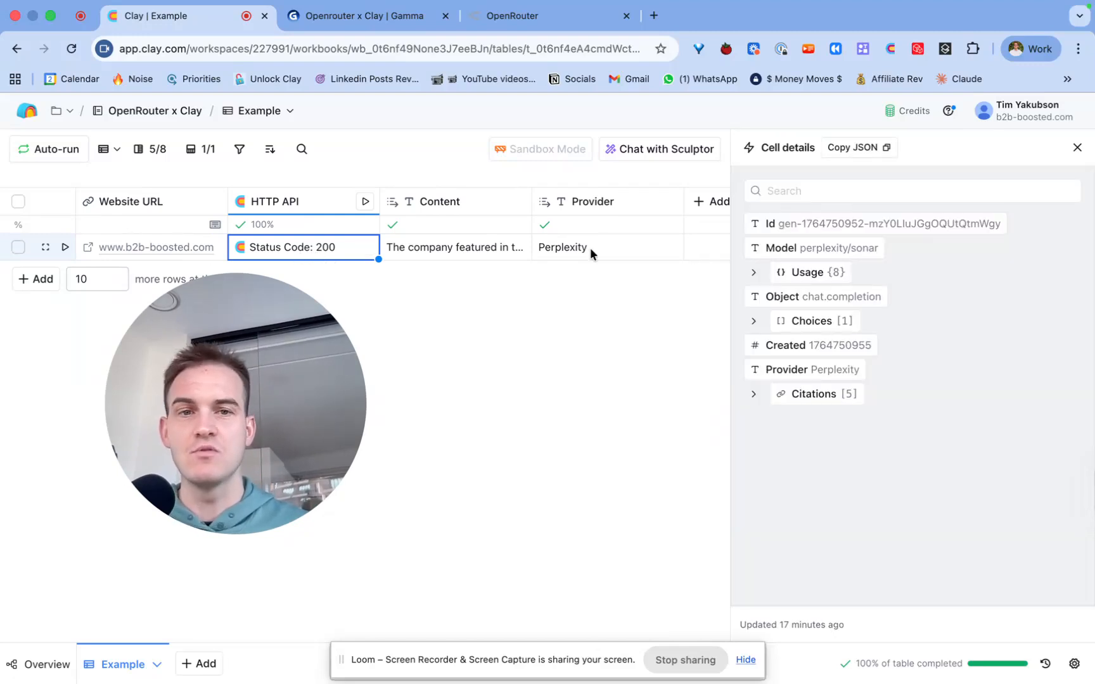
{"action": "left_click", "coordinate": [808, 324]}
{"action": "left_click", "coordinate": [809, 348]}
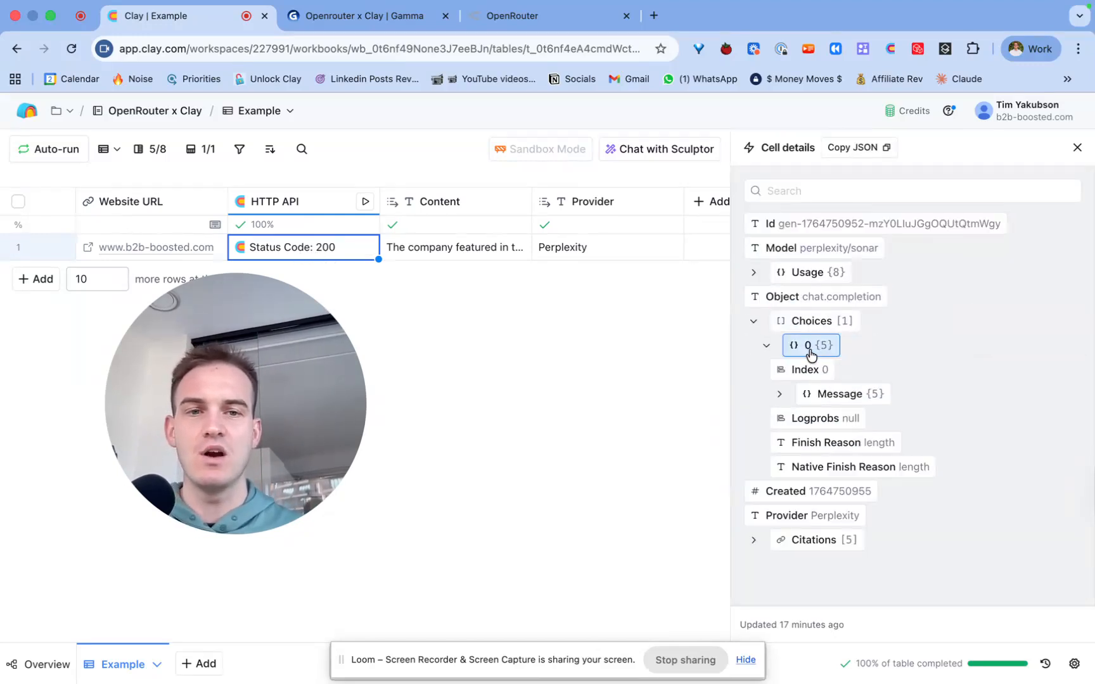
{"action": "left_click", "coordinate": [826, 396]}
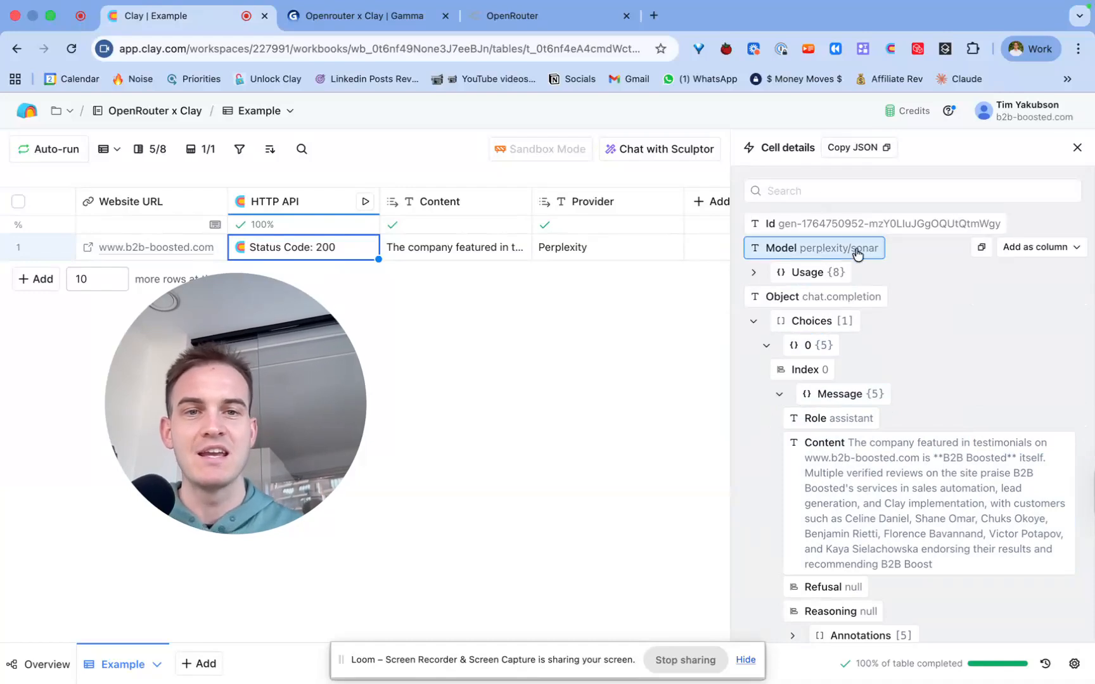
{"action": "left_click", "coordinate": [834, 277]}
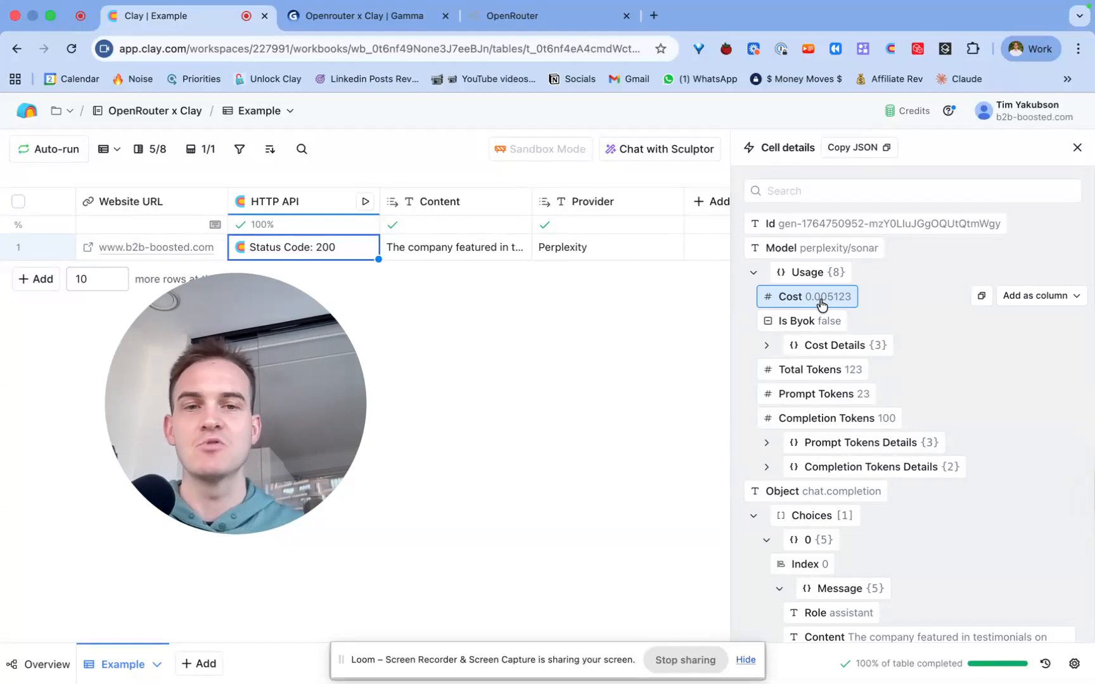
{"action": "scroll", "coordinate": [821, 304], "scroll_direction": "down", "scroll_amount": 6}
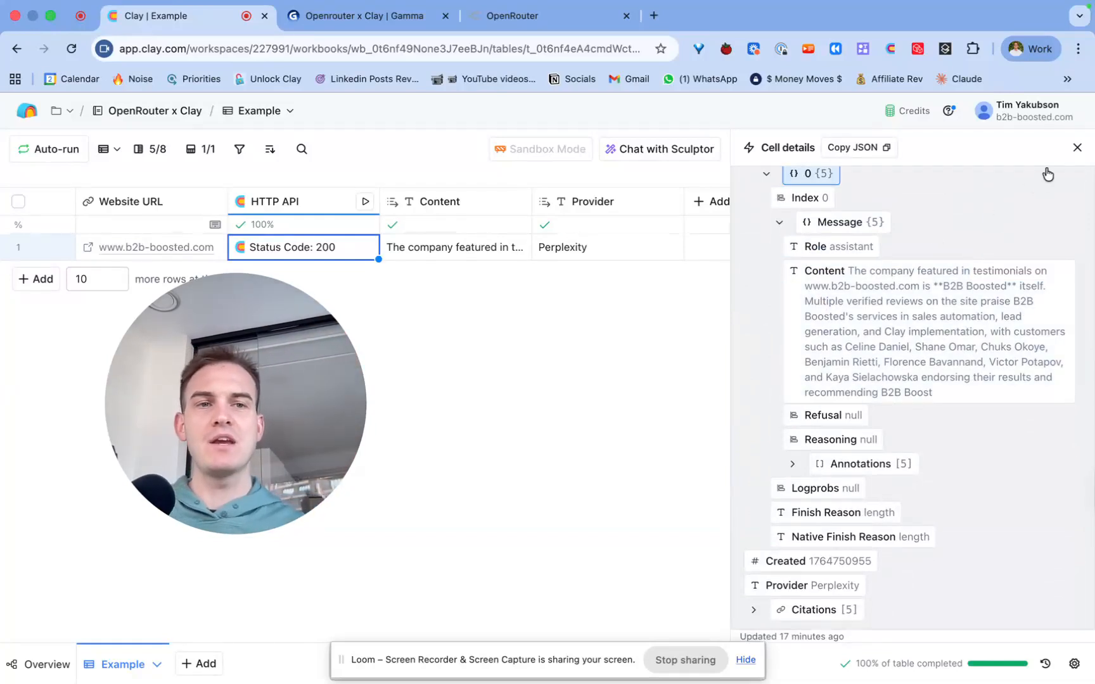
{"action": "left_click", "coordinate": [1078, 147]}
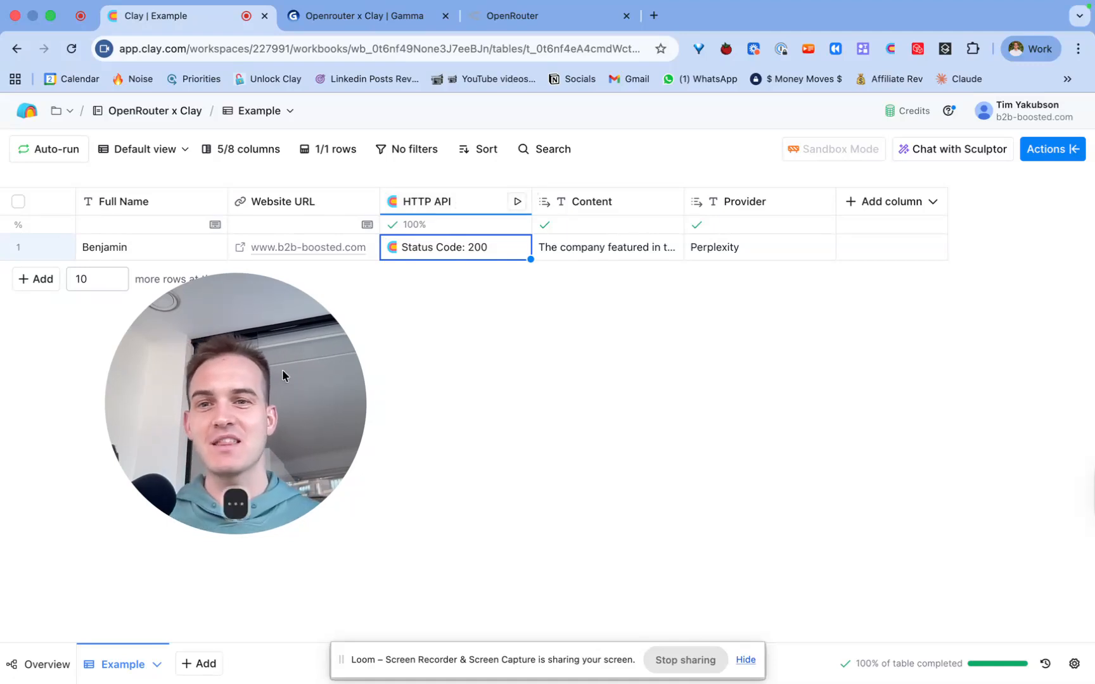
{"action": "left_click_drag", "start_coordinate": [285, 371], "coordinate": [183, 412]}
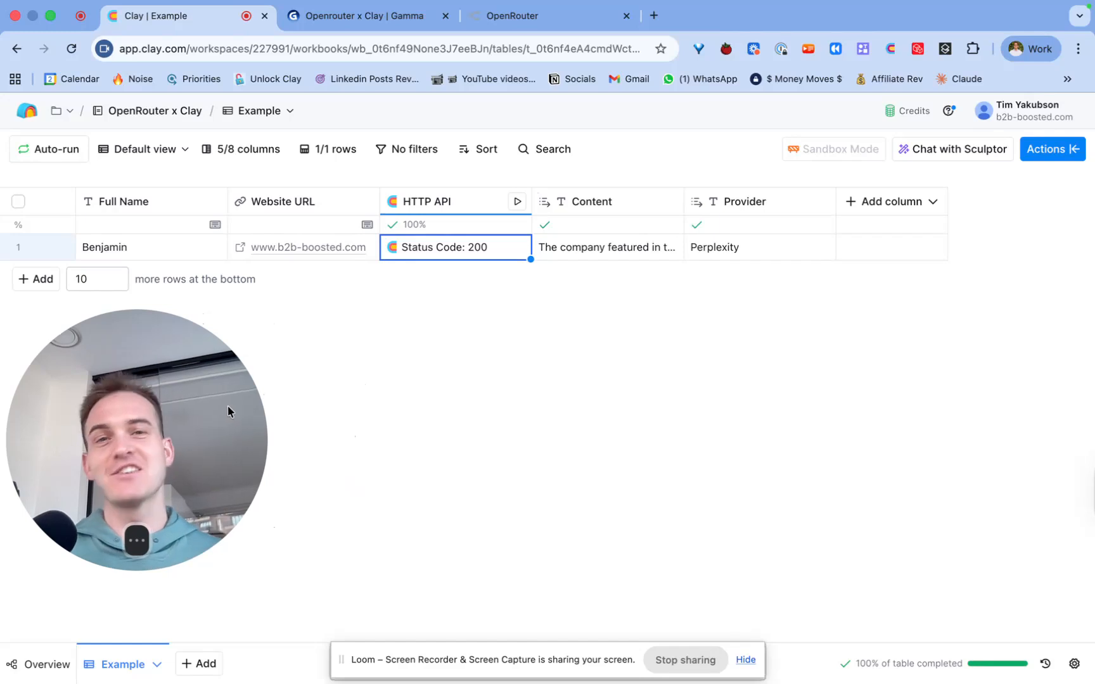